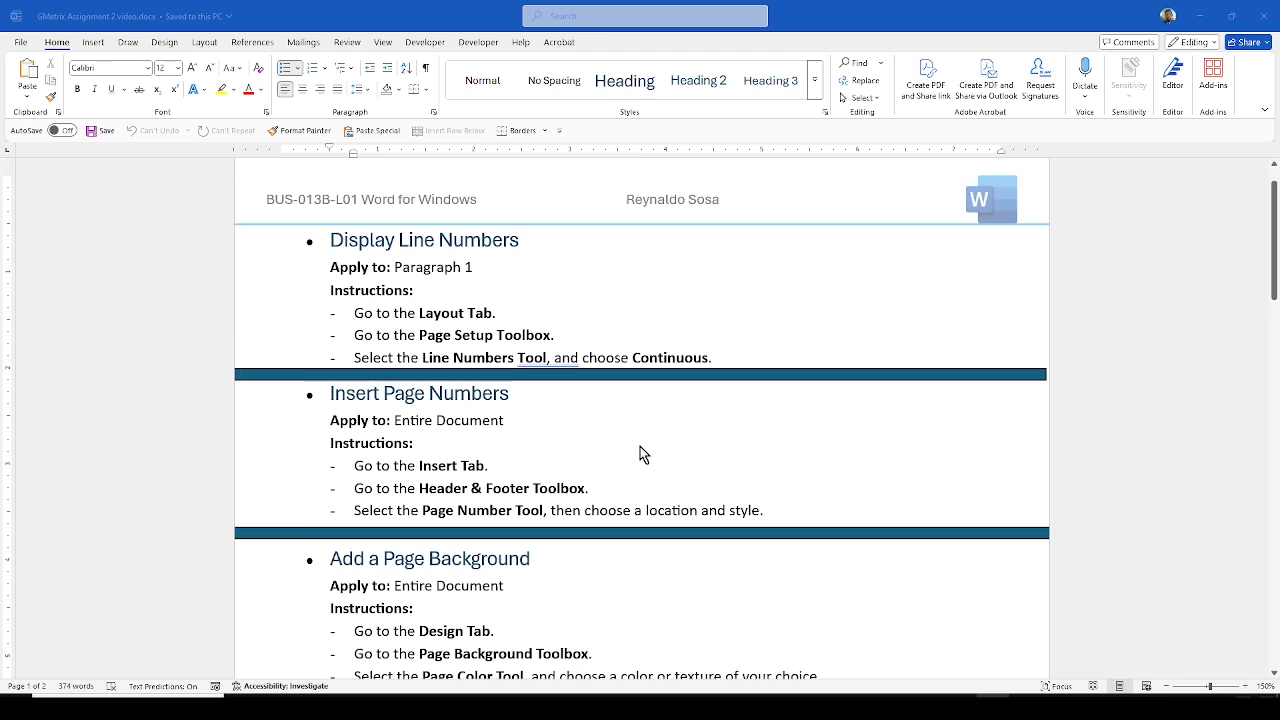
Turn on continuous line numbering for the document from the end of the Paragraph 1 text
scroll(640, 453, "down", 6)
scroll(640, 453, "down", 6)
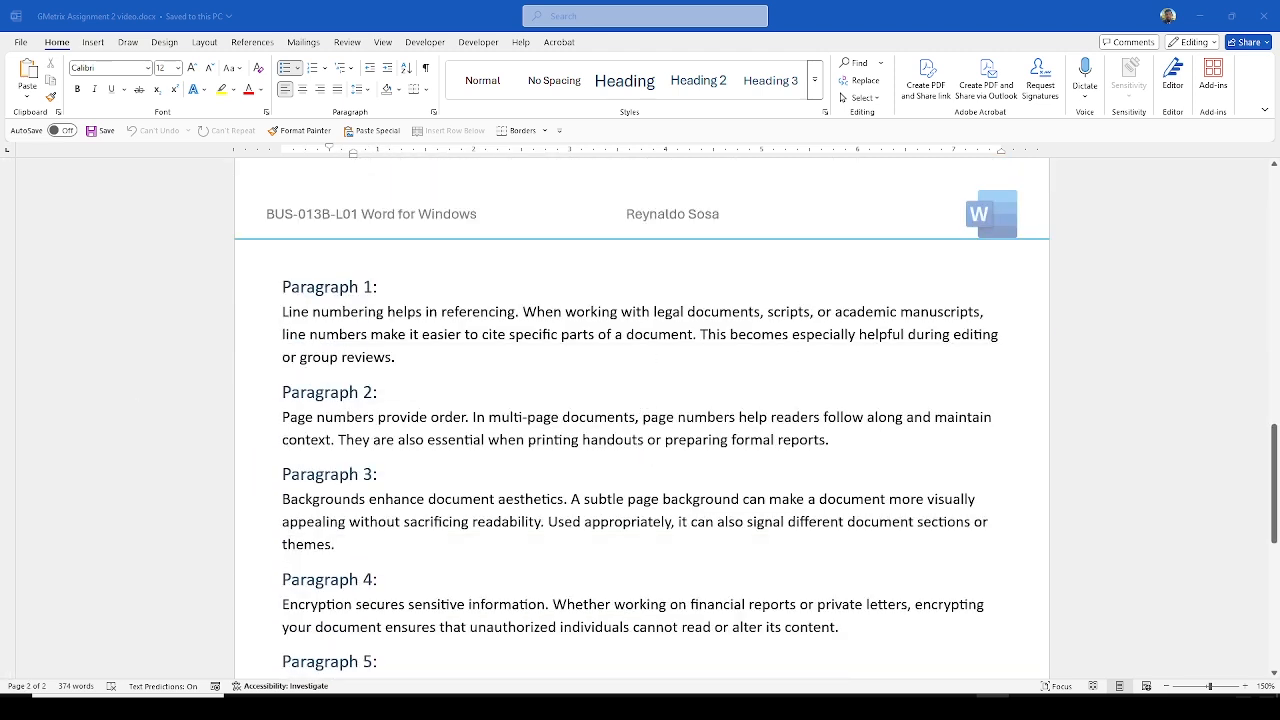
left_click(506, 377)
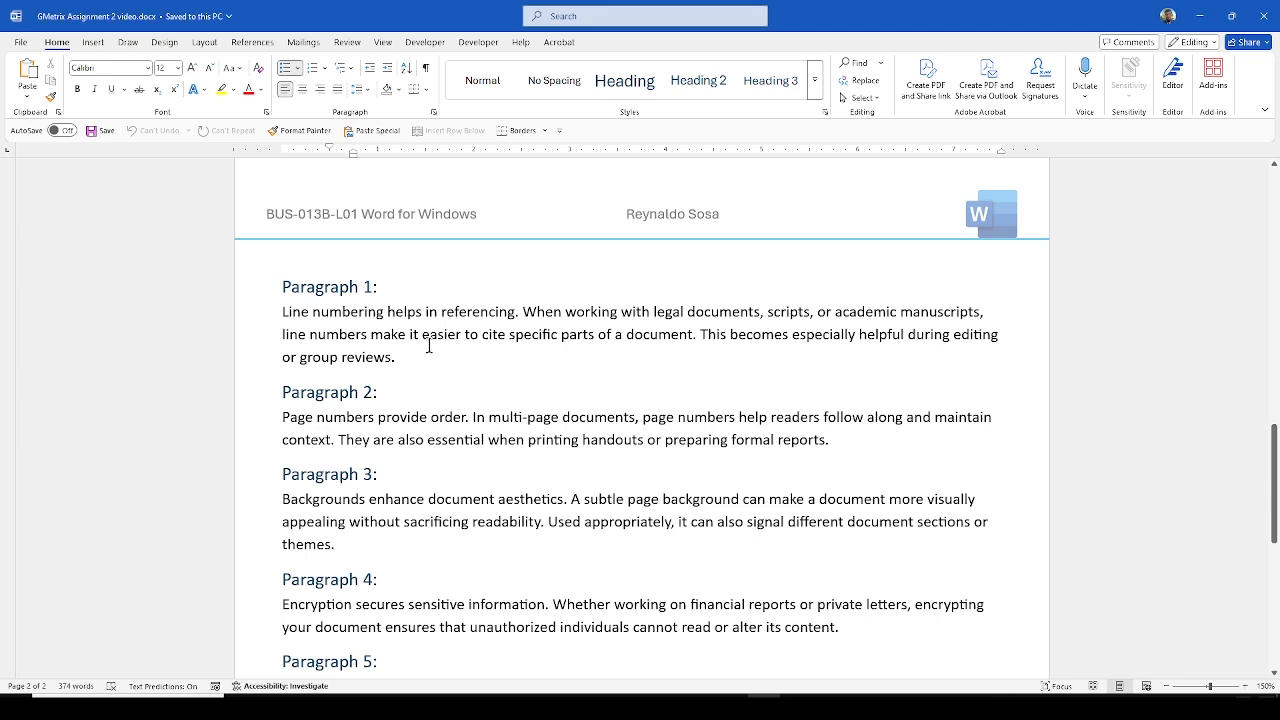
left_click(205, 43)
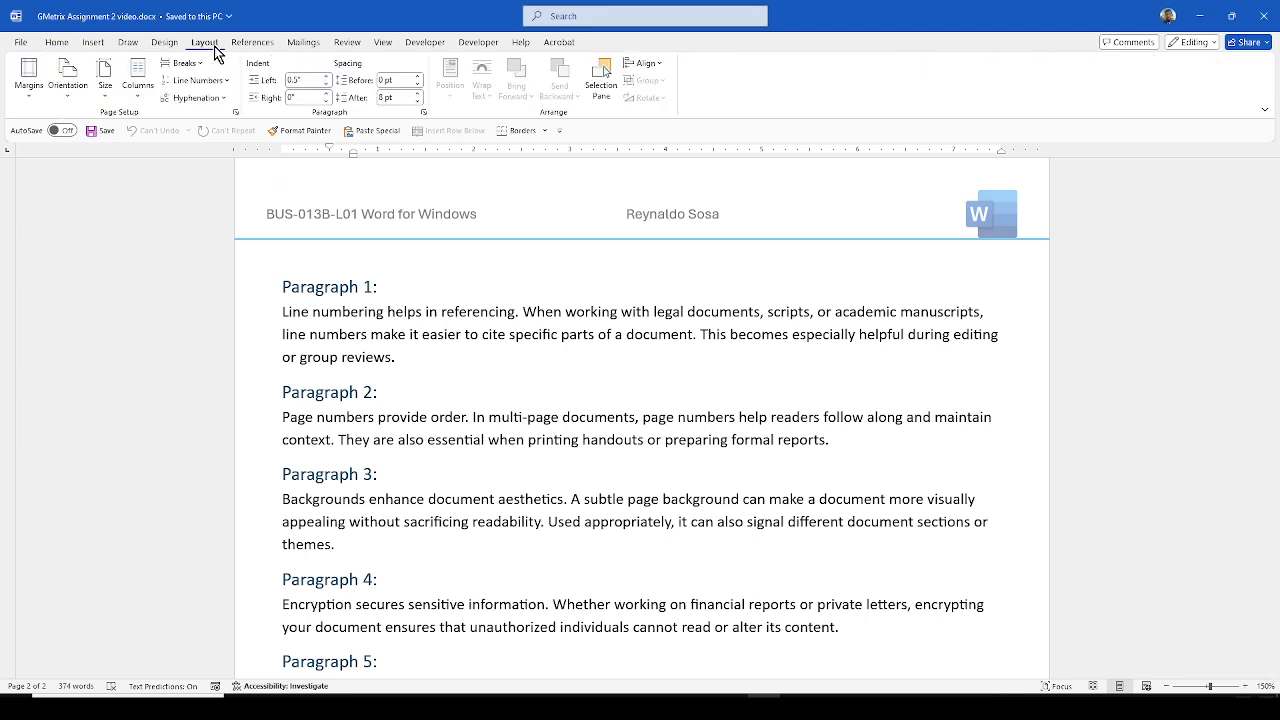
left_click(111, 121)
left_click(432, 357)
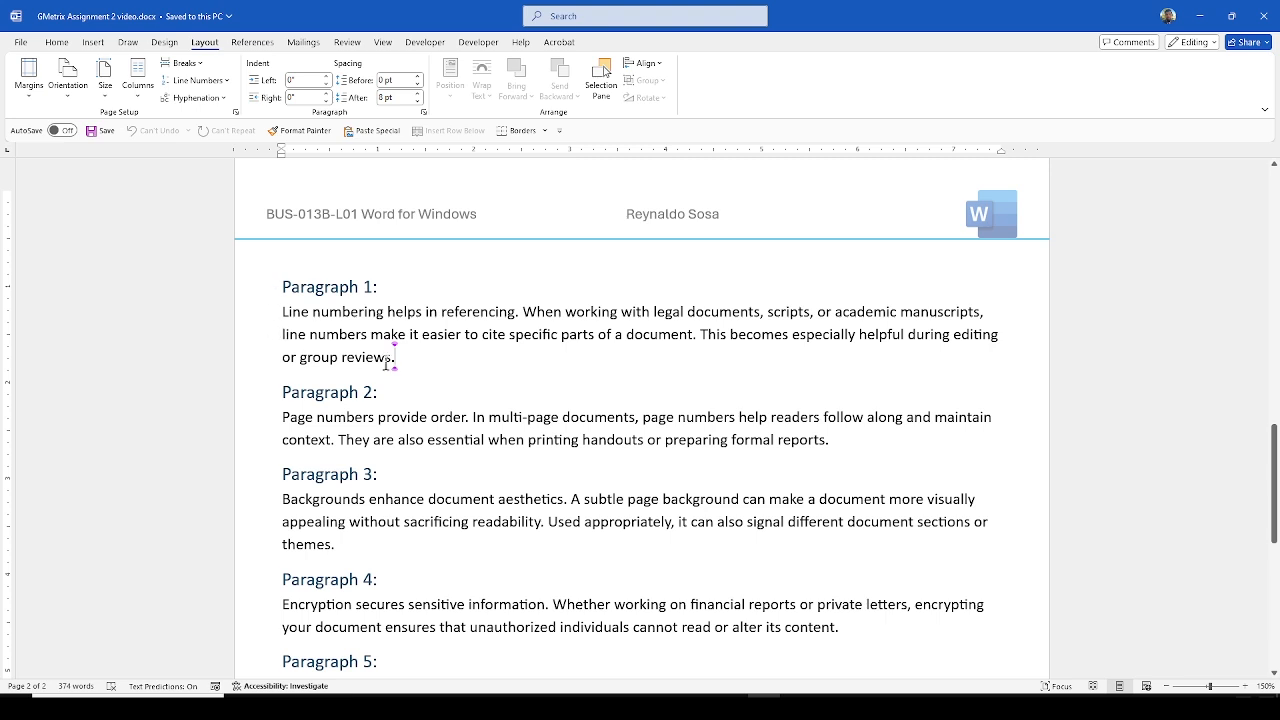
left_click(284, 319)
left_click(398, 357)
left_click(200, 80)
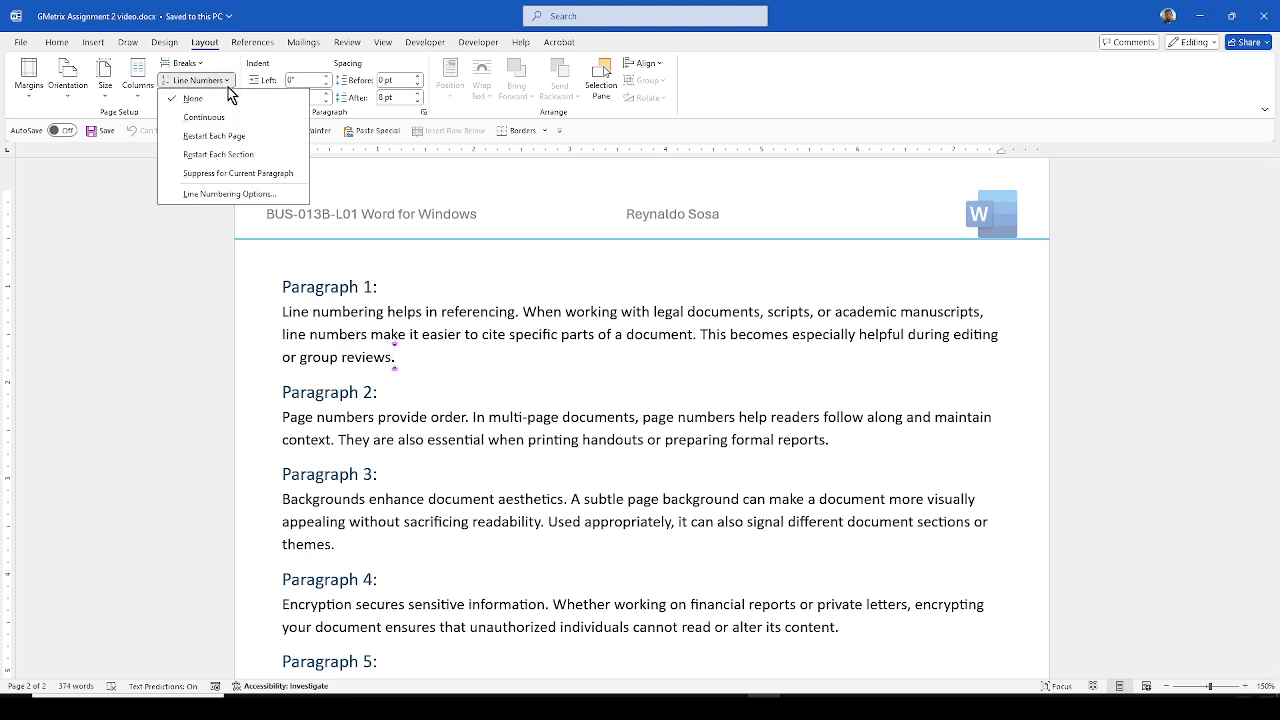
left_click(227, 117)
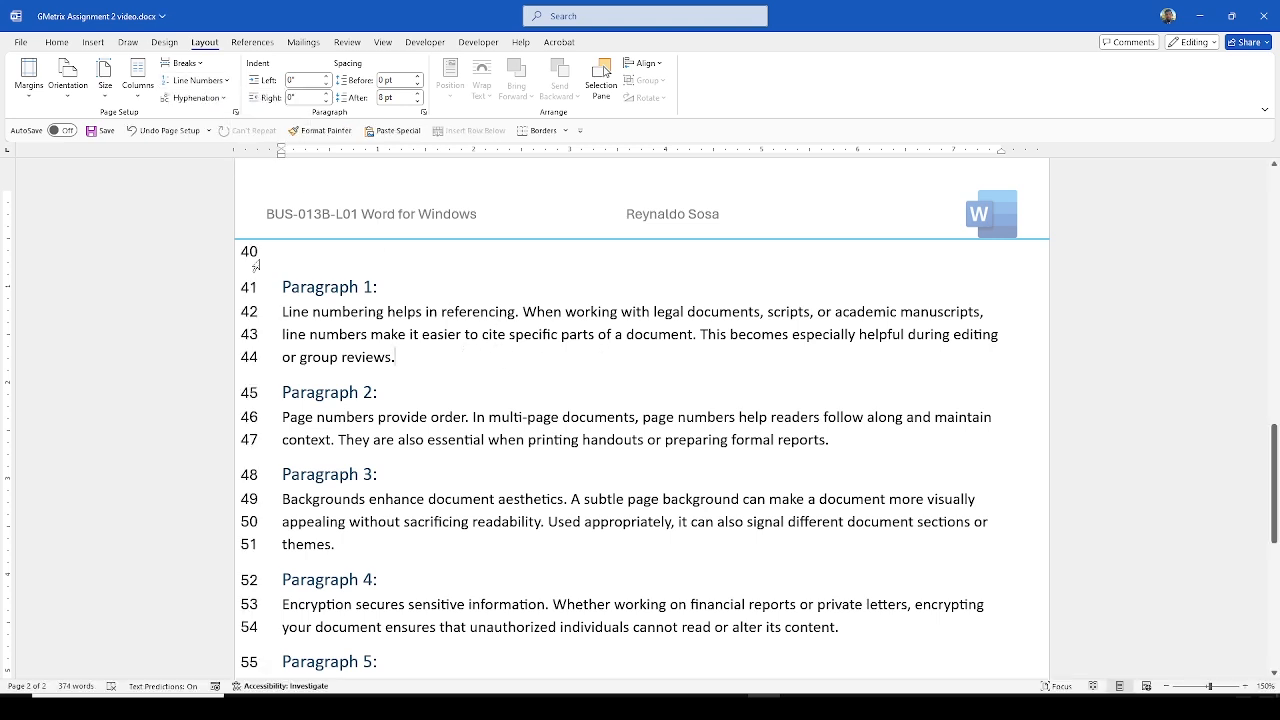
scroll(314, 330, "up", 5)
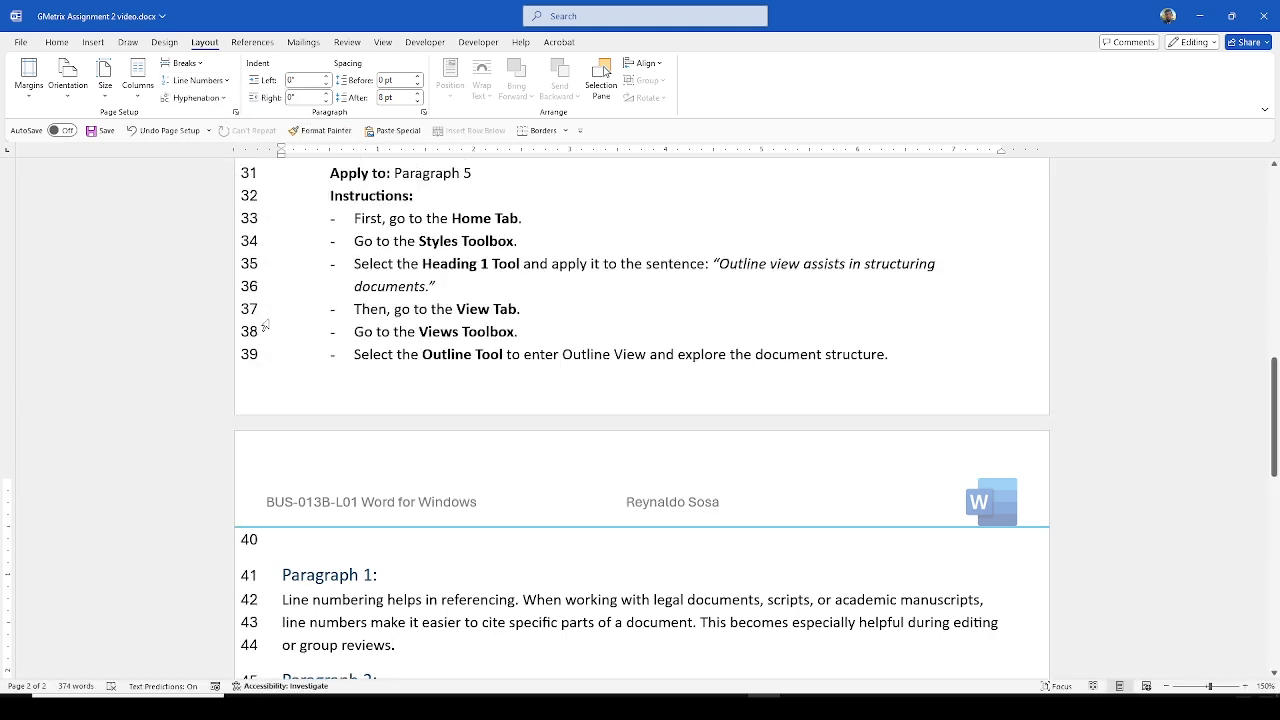
scroll(246, 248, "up", 2)
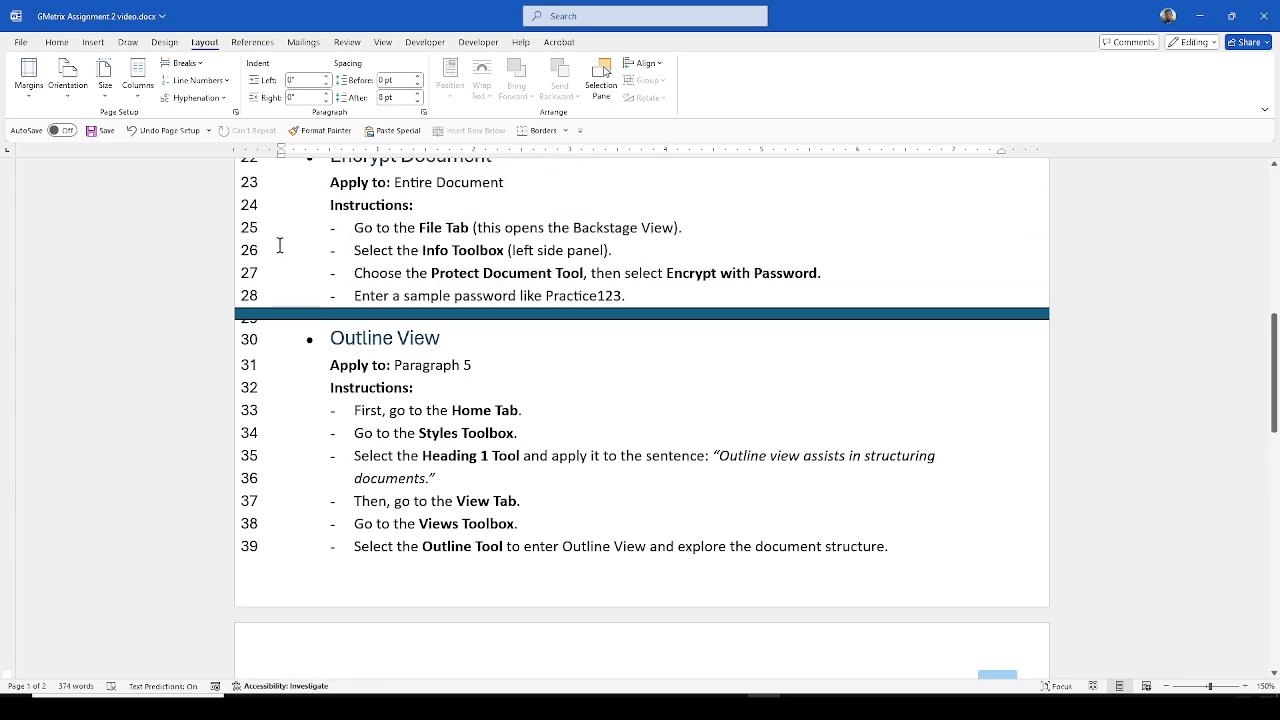
scroll(282, 217, "up", 2)
Insert page numbers at the bottom of the page in the centred Plain Number 2 style and close the footer
scroll(282, 217, "down", 7)
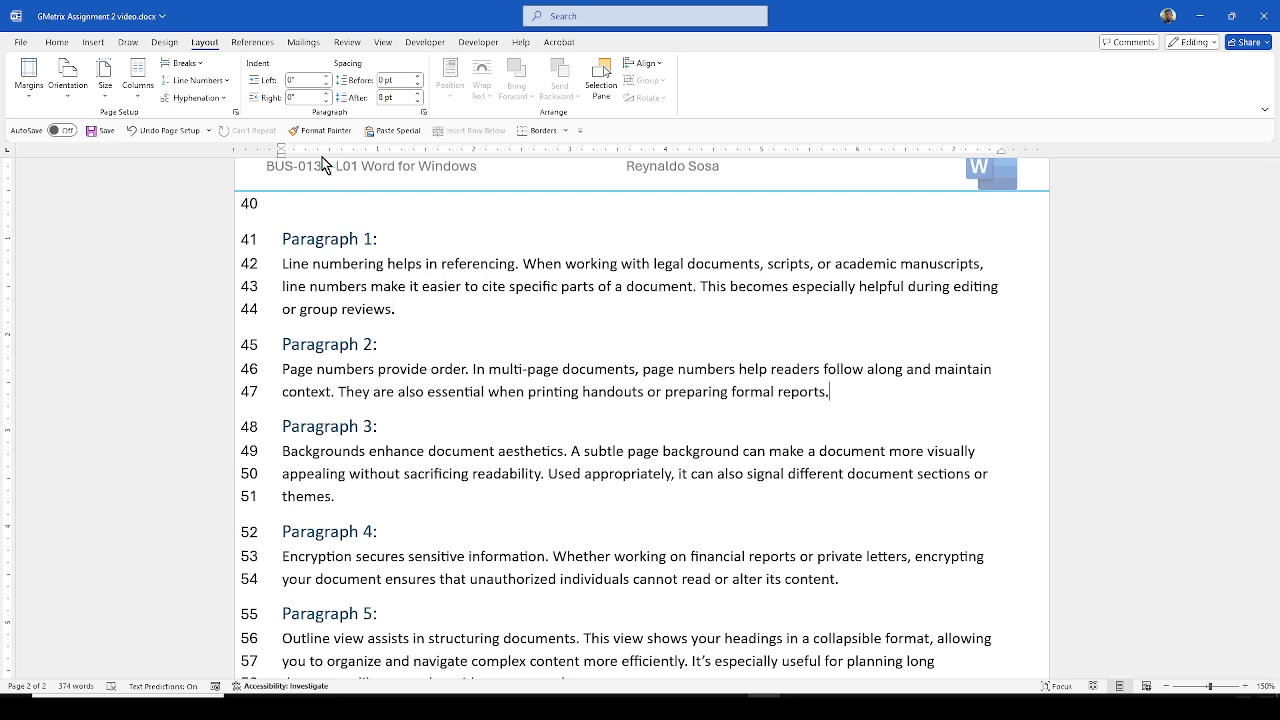
left_click(99, 44)
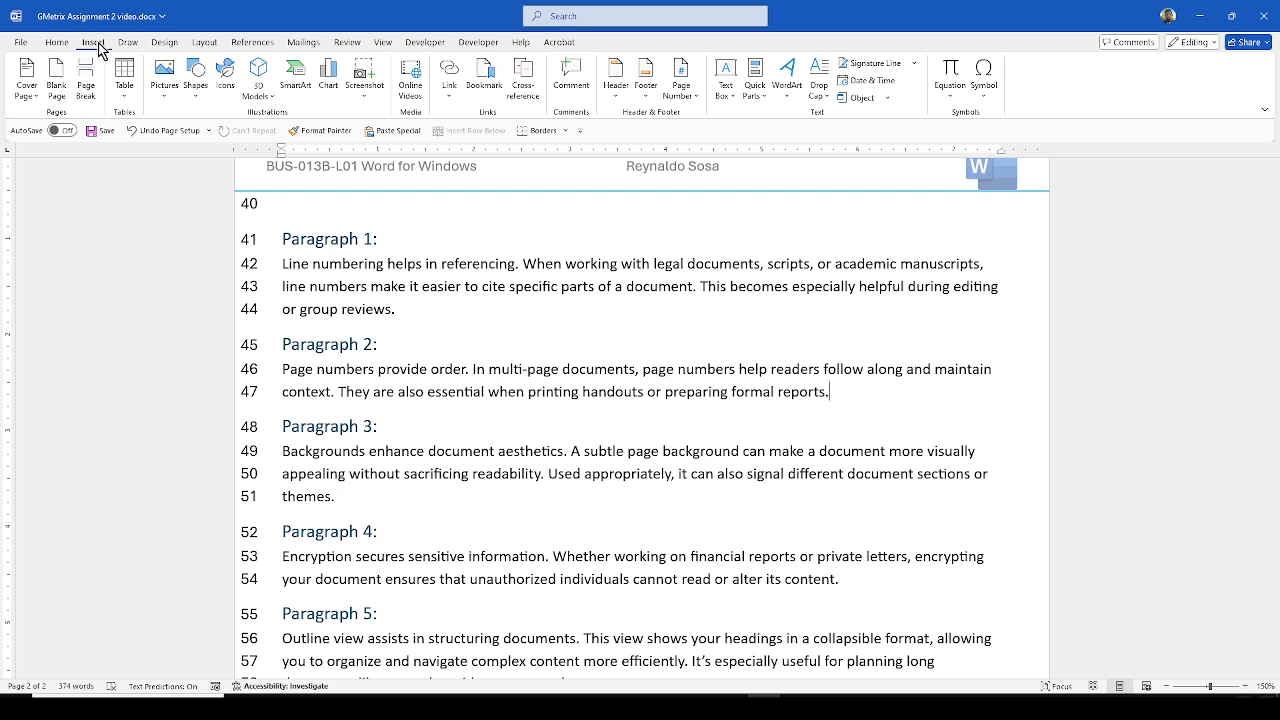
left_click(692, 101)
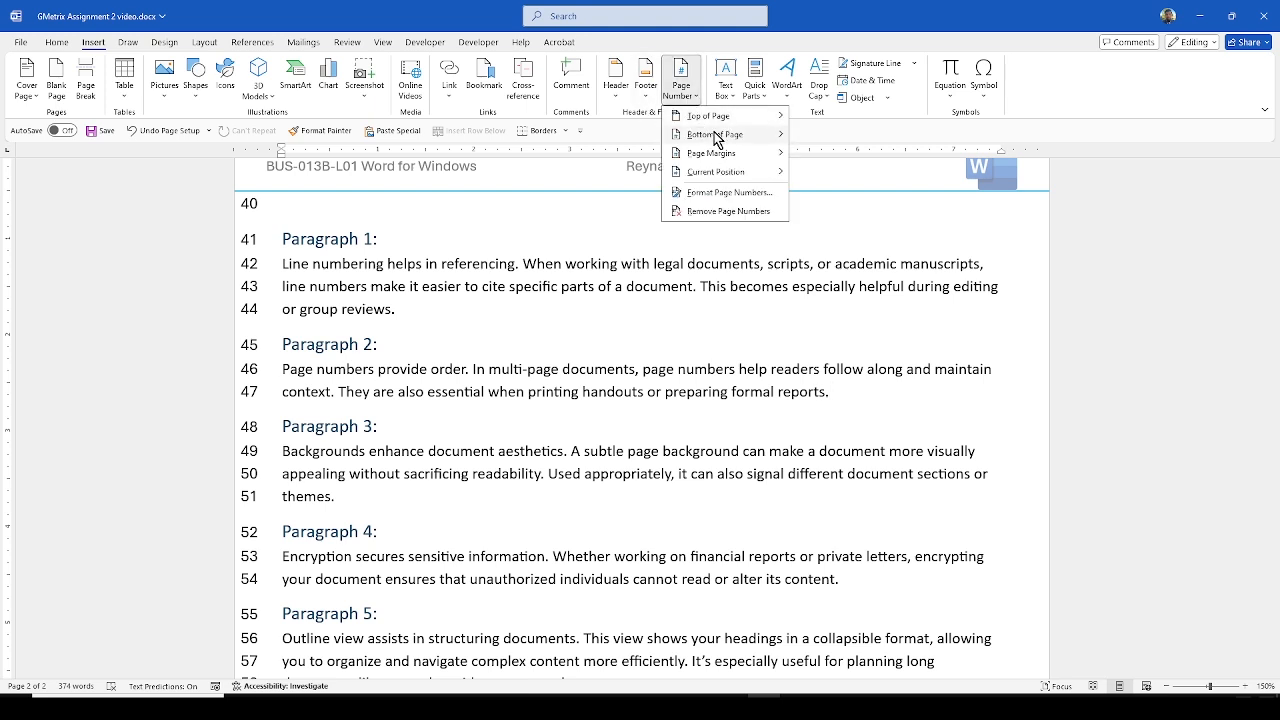
mouse_move(734, 134)
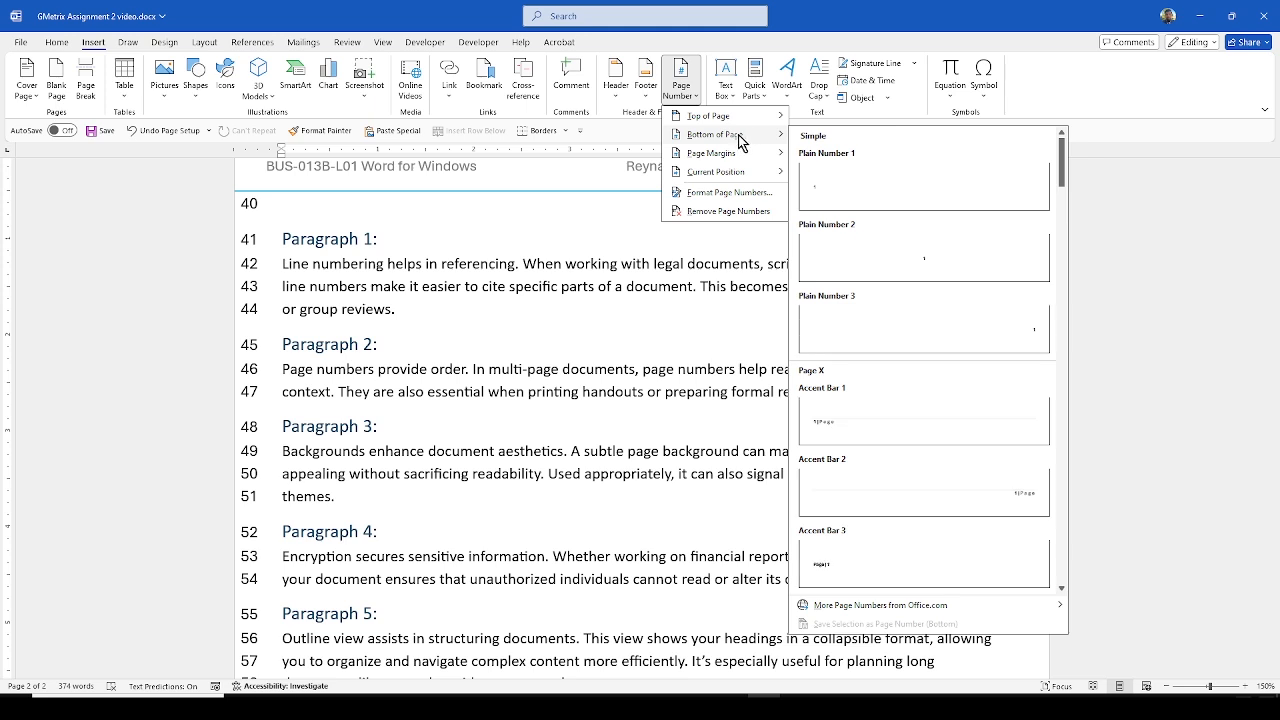
left_click(931, 271)
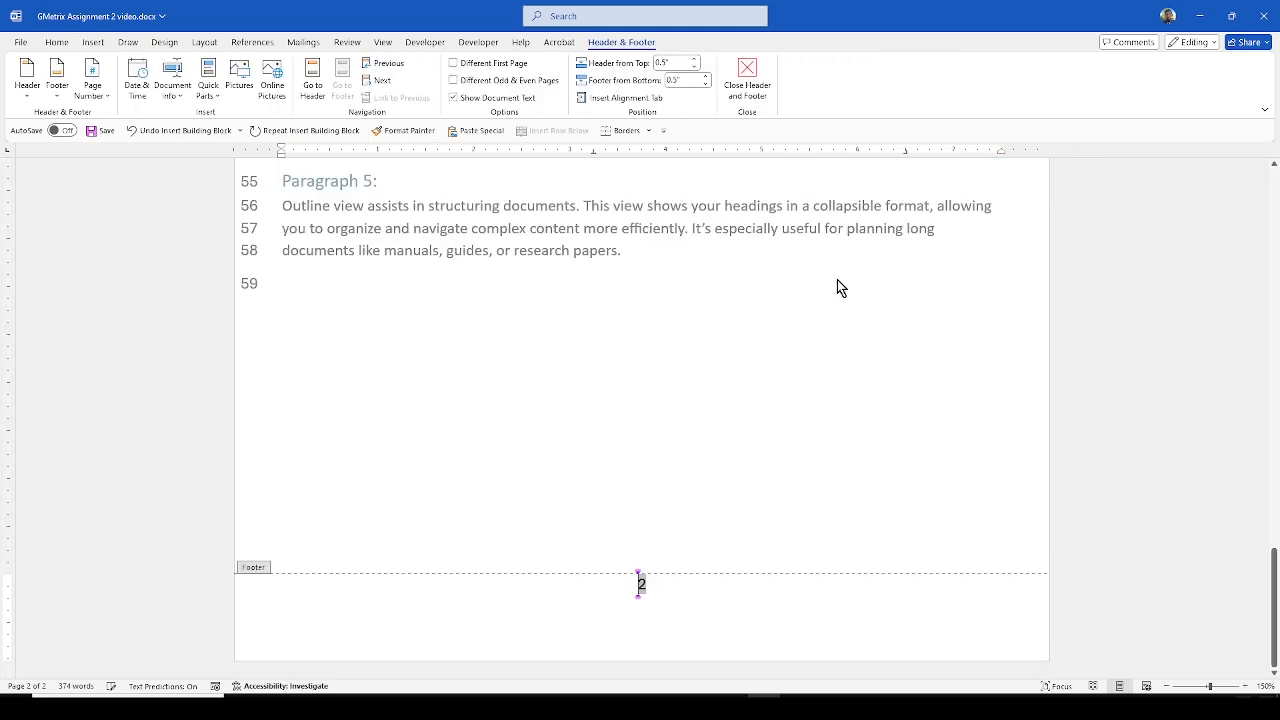
left_click(686, 586)
scroll(648, 548, "up", 10)
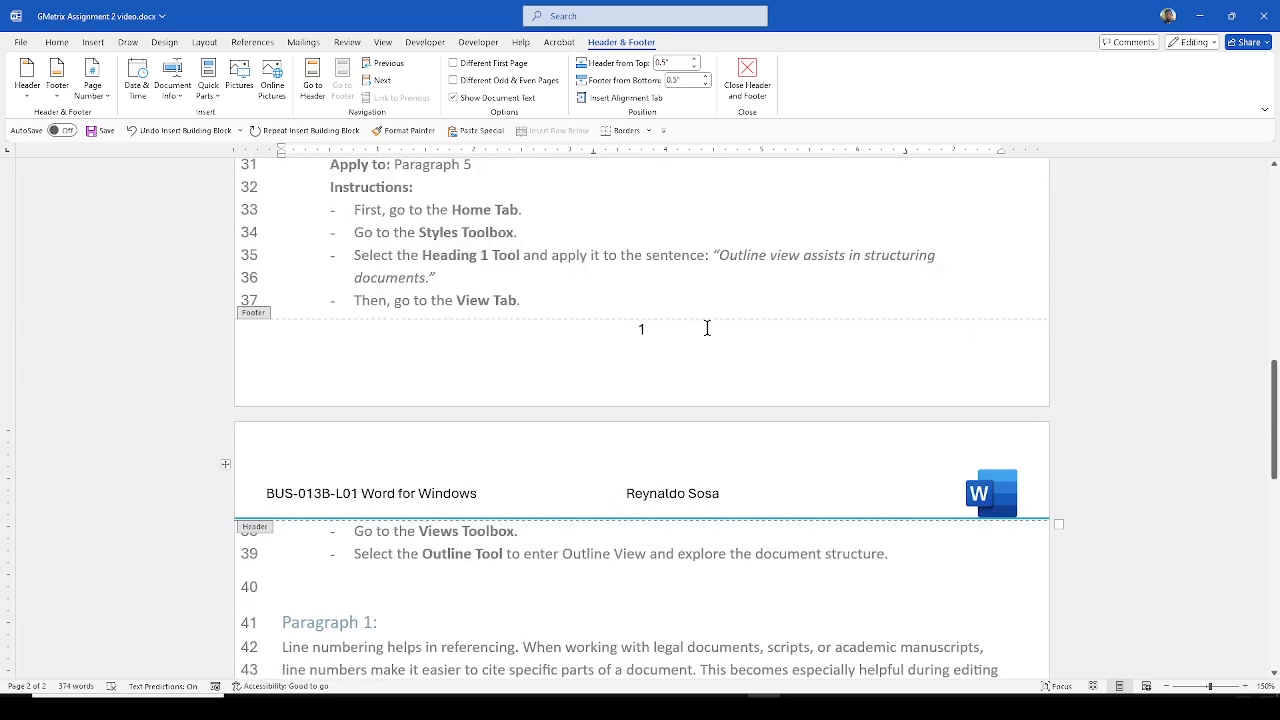
scroll(655, 310, "up", 2)
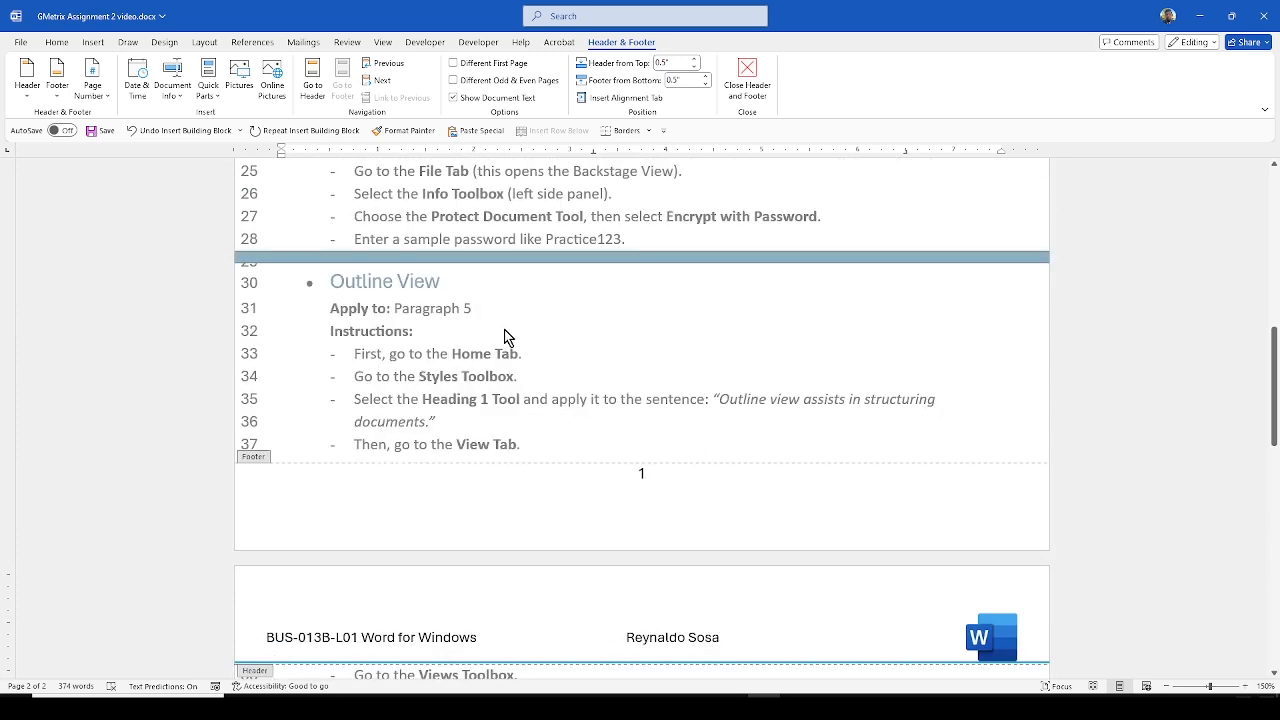
left_click(748, 80)
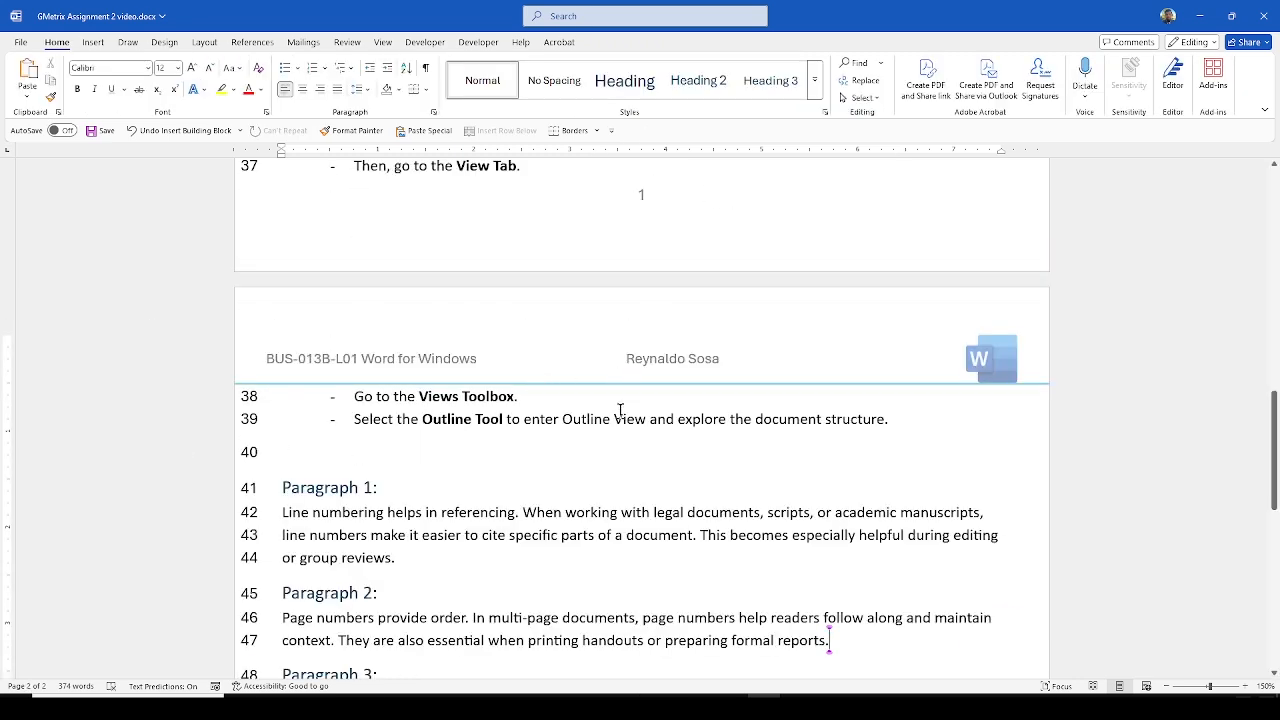
Apply a custom light cyan page color to the entire document, picking a cyan hue and raising its luminosity
scroll(565, 428, "down", 1)
scroll(560, 420, "up", 8)
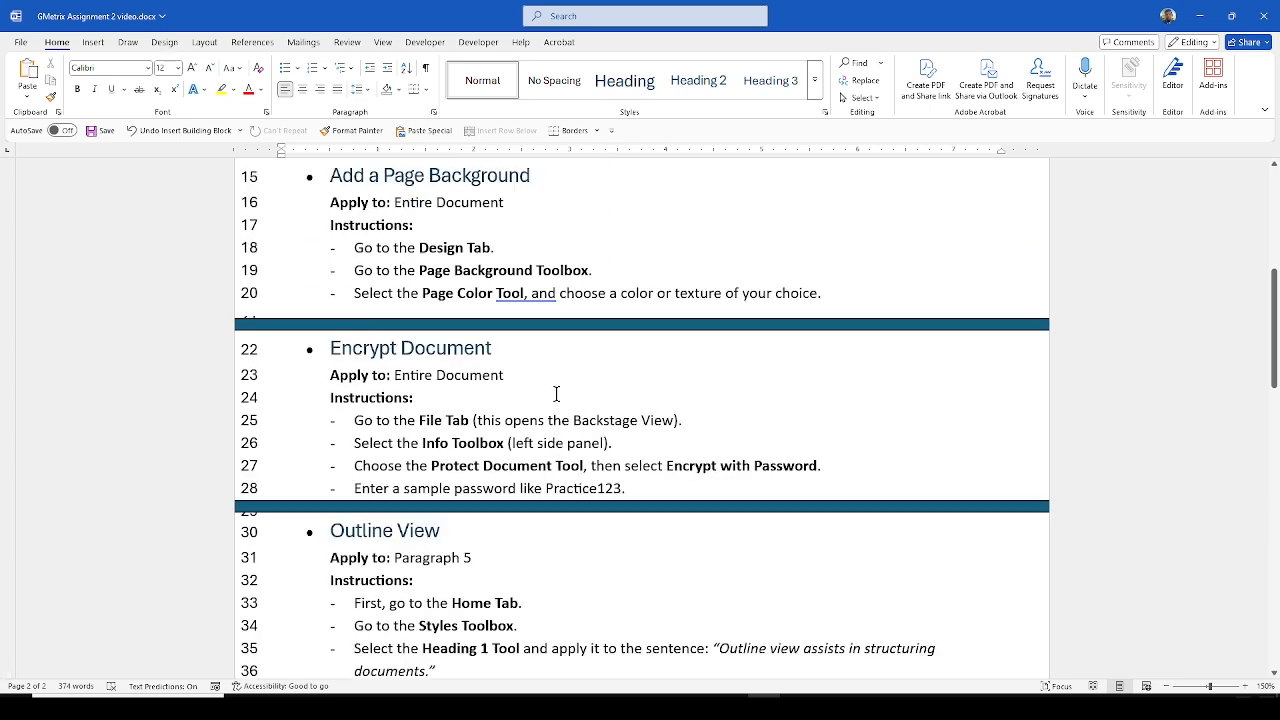
left_click(166, 46)
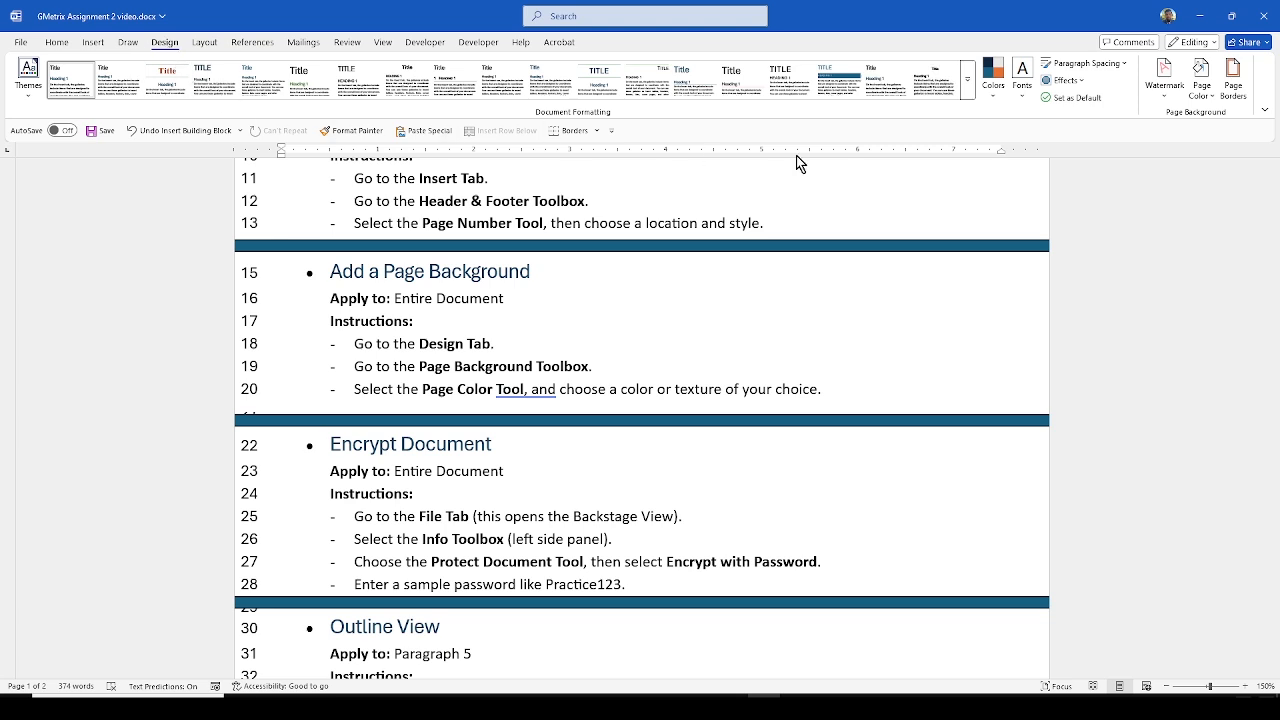
left_click(1213, 97)
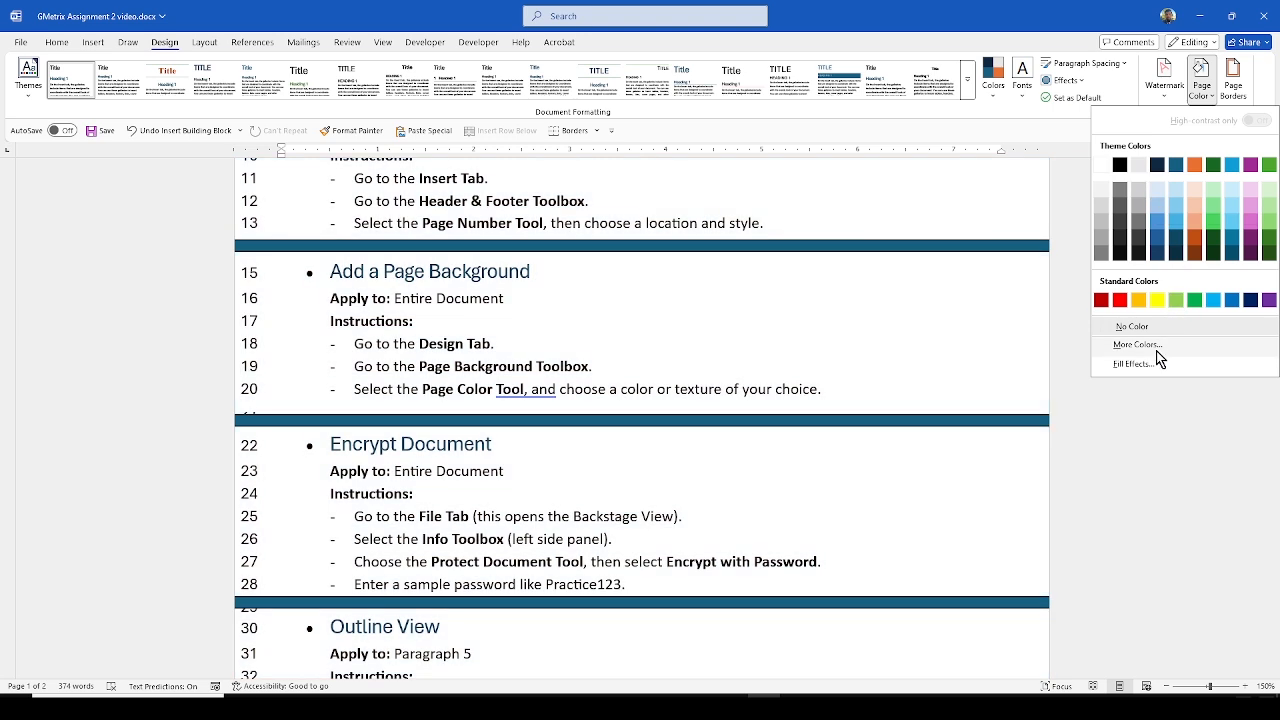
left_click(1138, 344)
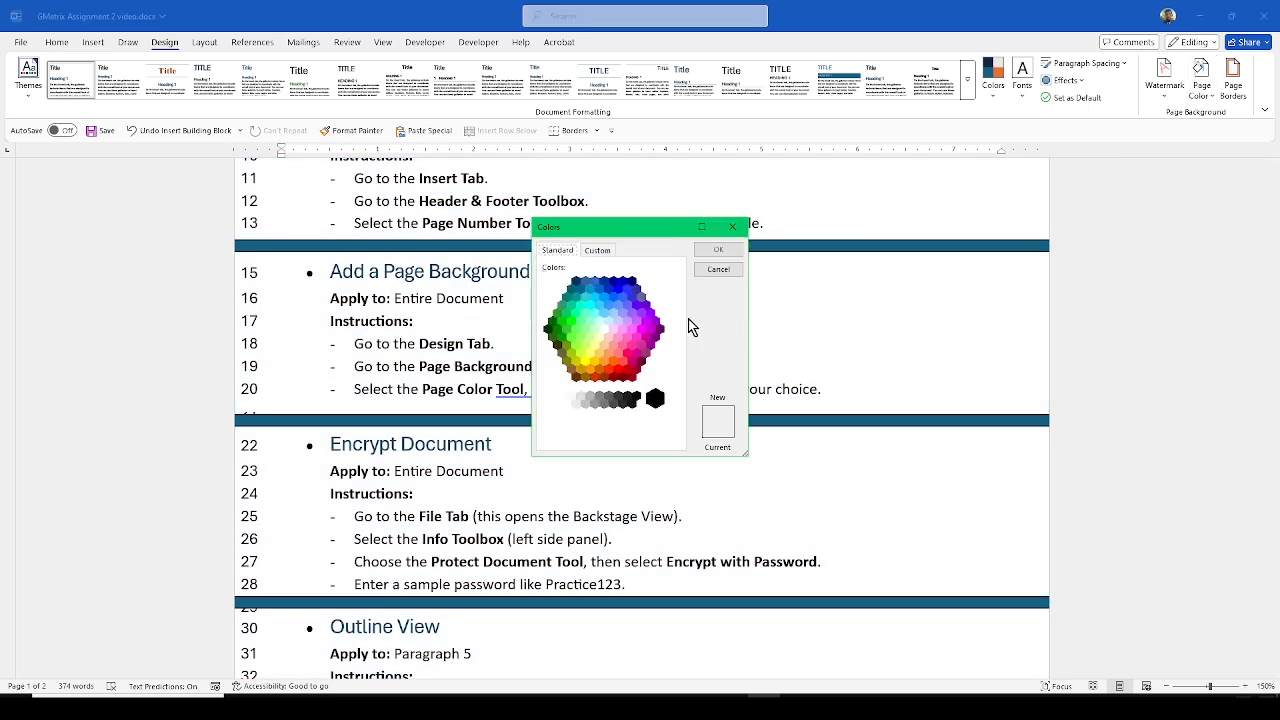
left_click(598, 250)
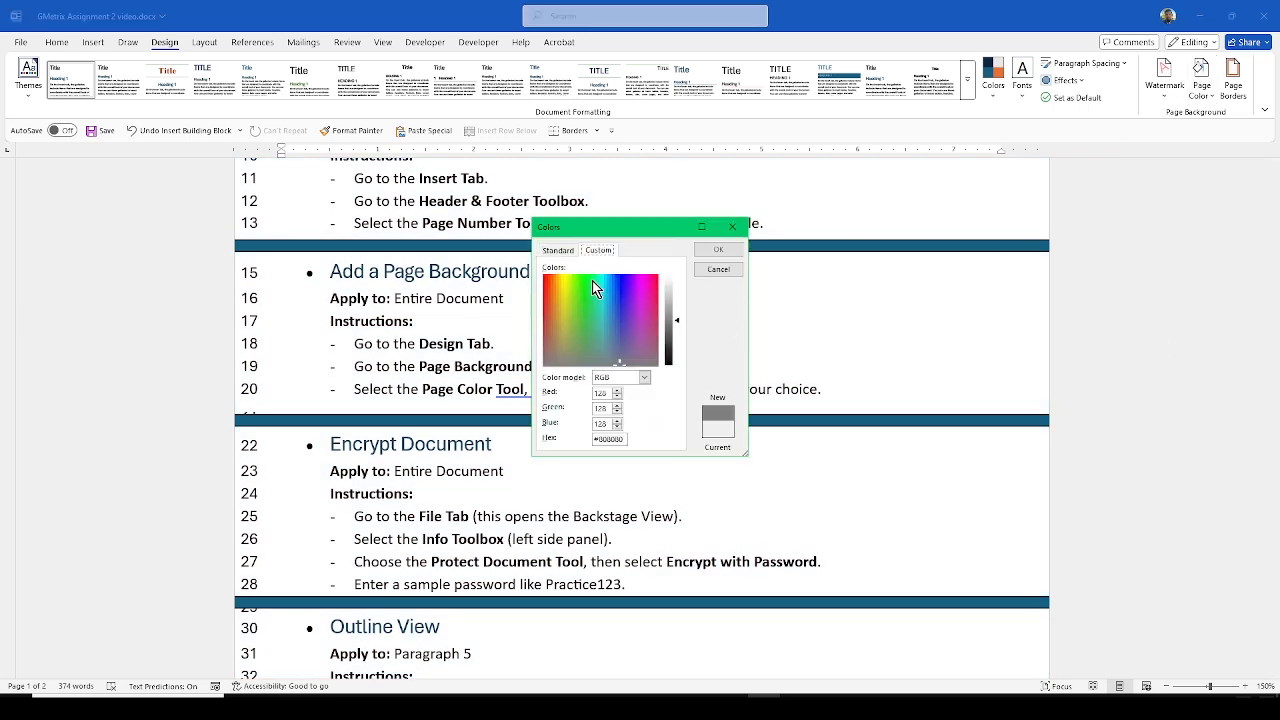
left_click(603, 280)
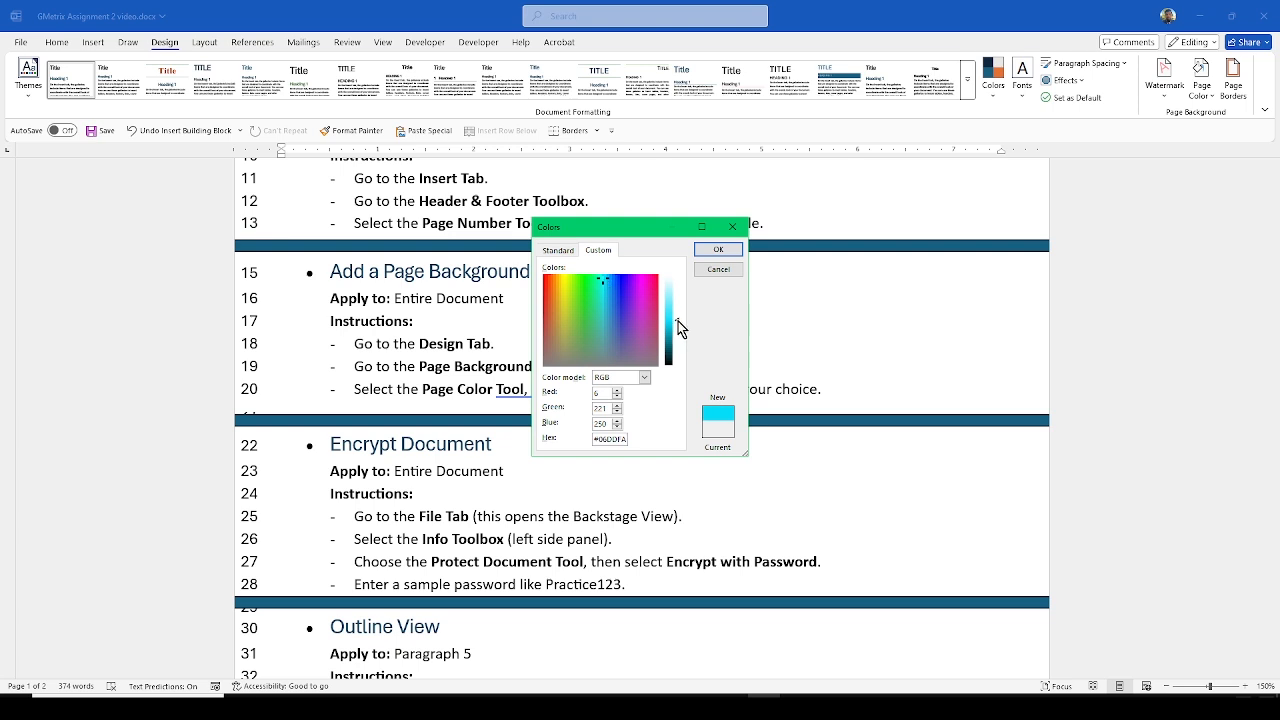
left_click_drag(678, 321, 679, 283)
left_click(735, 250)
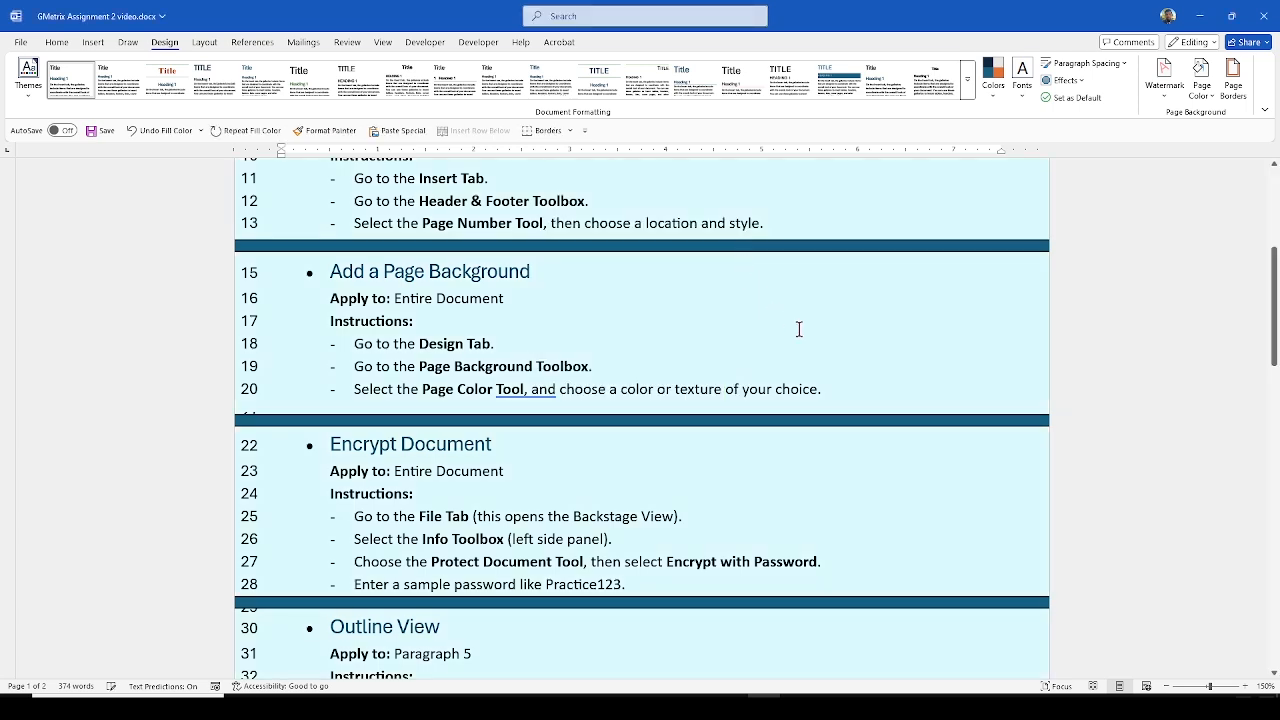
scroll(790, 326, "up", 2)
scroll(784, 325, "up", 3)
scroll(780, 320, "down", 8)
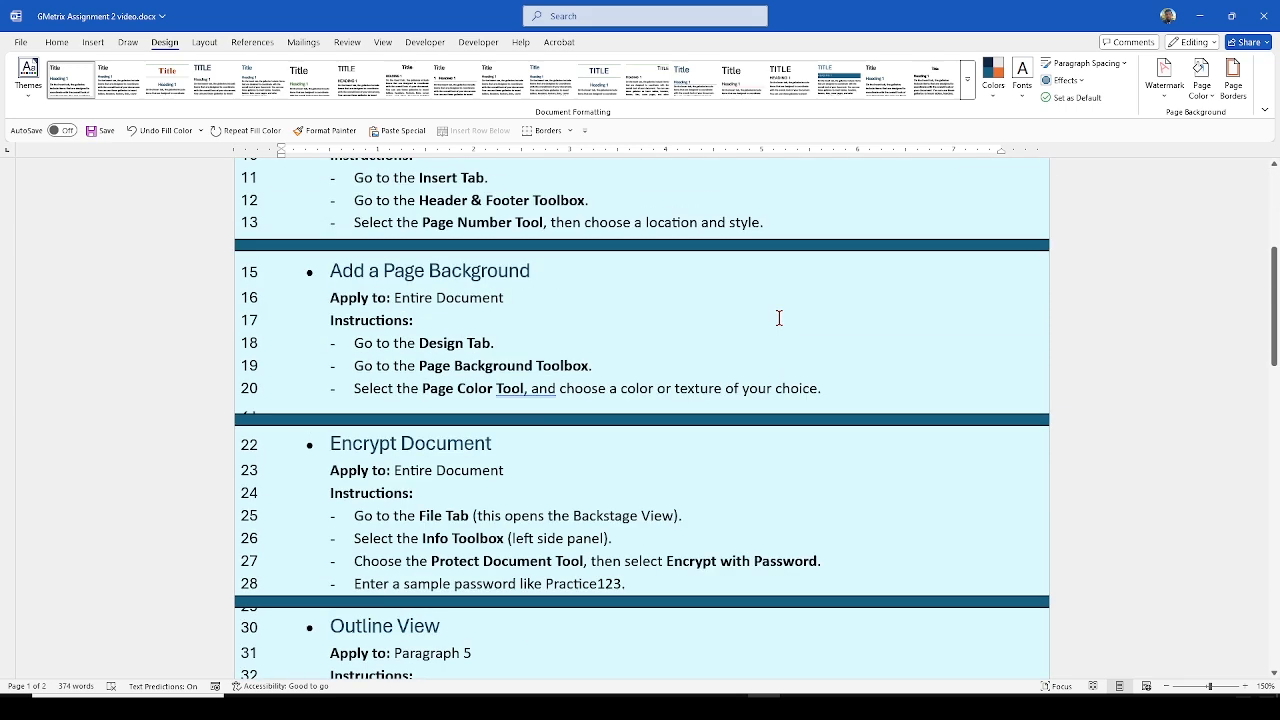
scroll(780, 319, "down", 7)
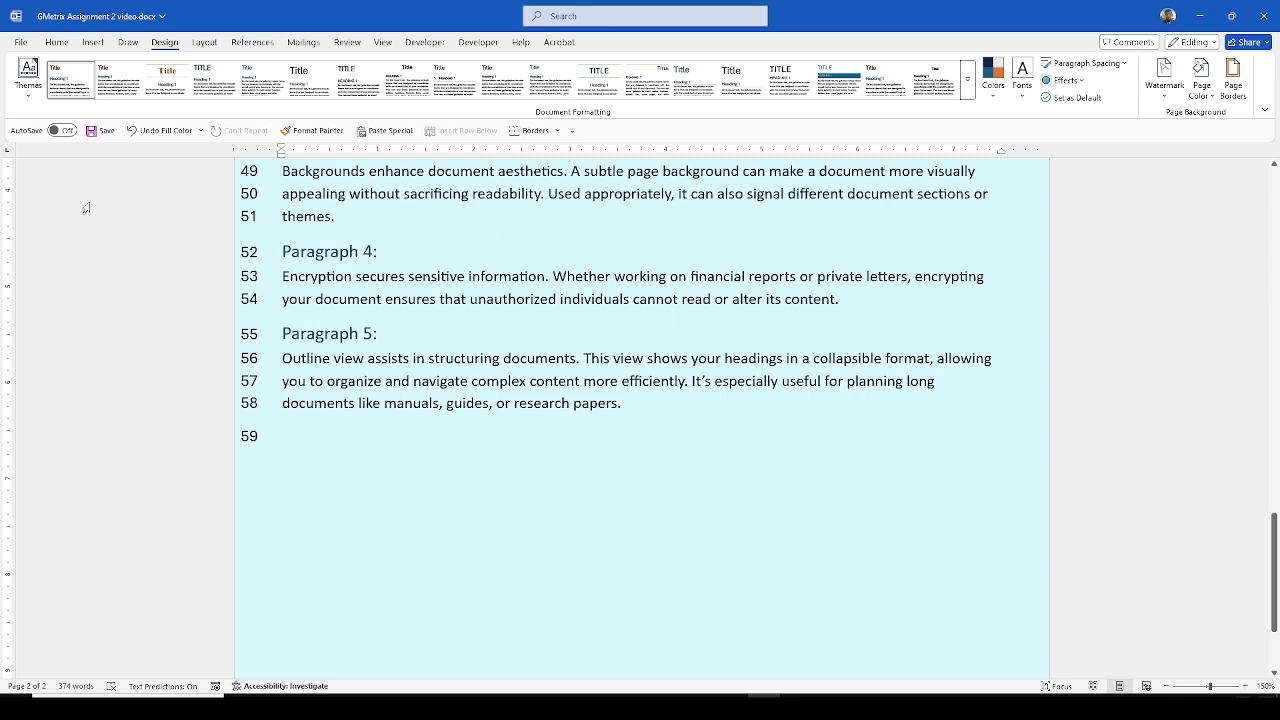
left_click(148, 289)
left_click(526, 358)
left_click(21, 45)
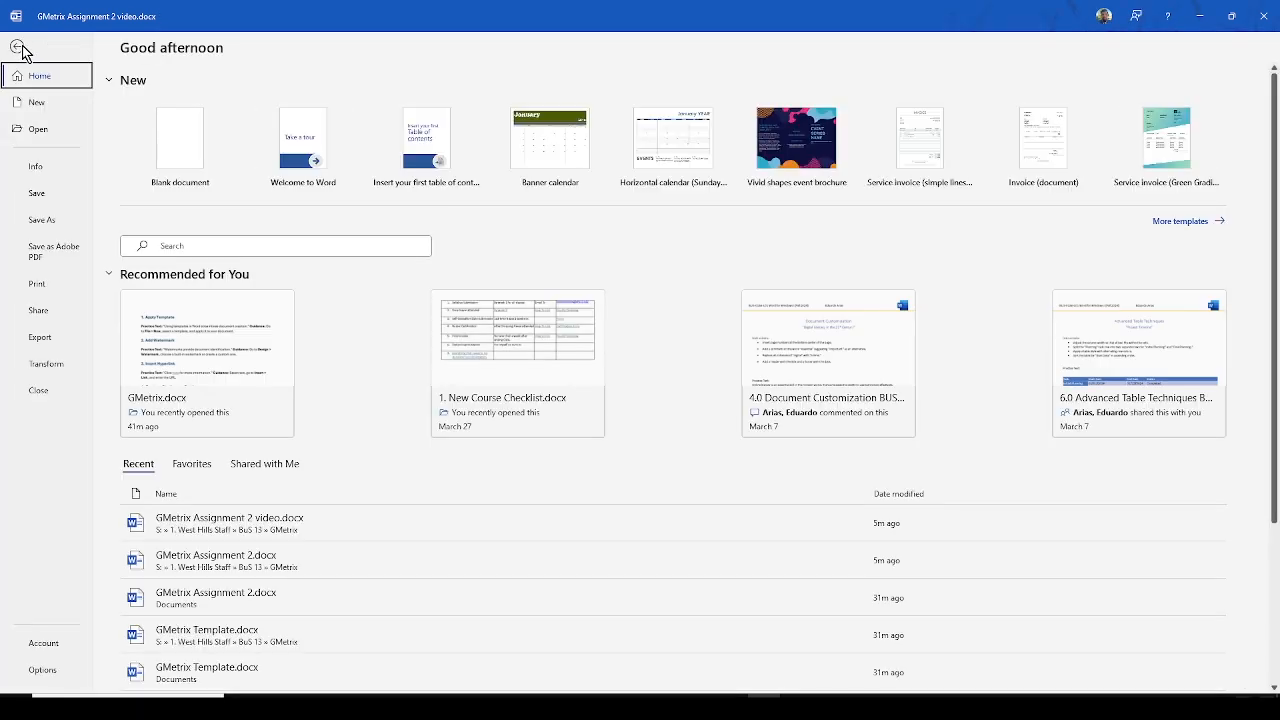
left_click(18, 47)
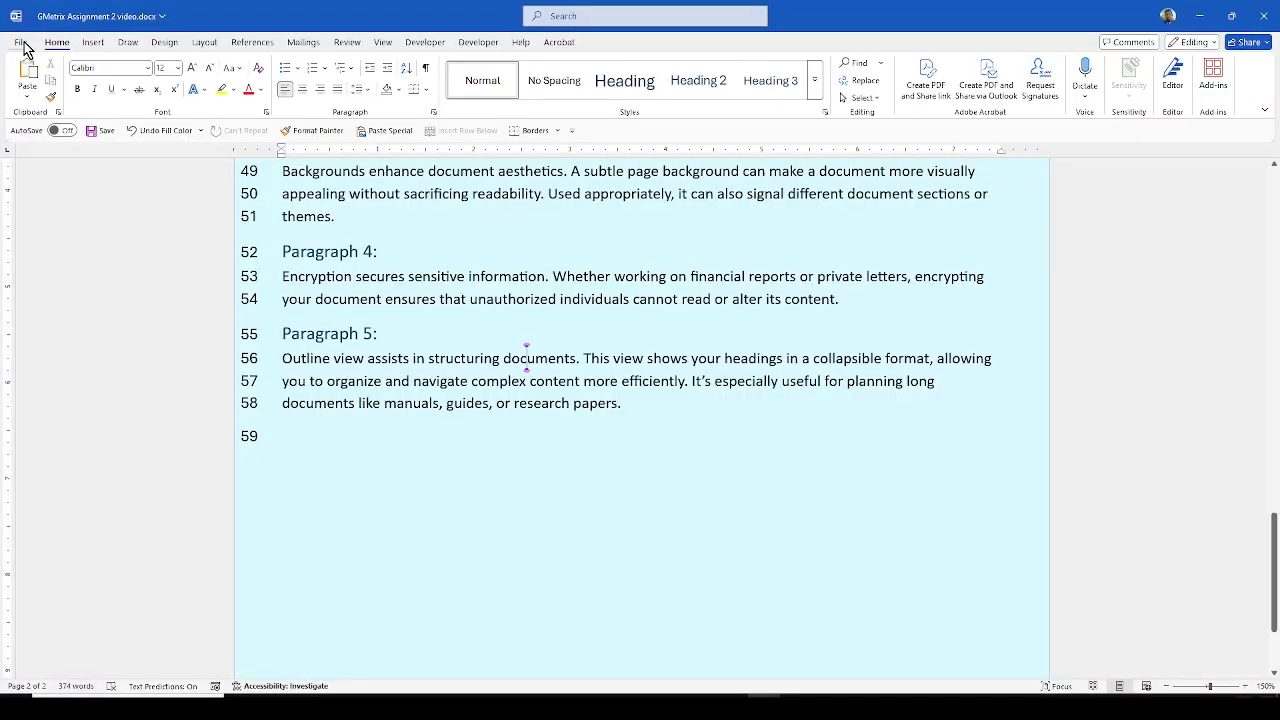
Encrypt the document with a password, entering and re-entering the sample password, and return to the document
left_click(22, 45)
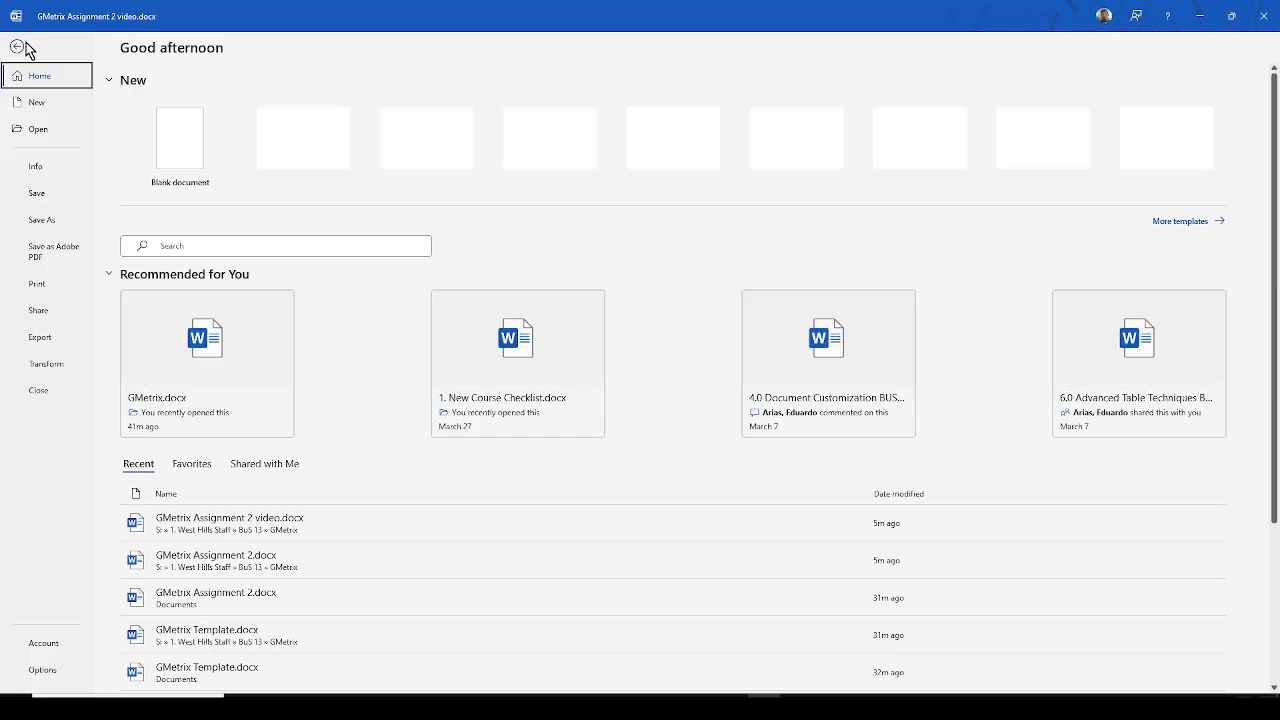
left_click(35, 170)
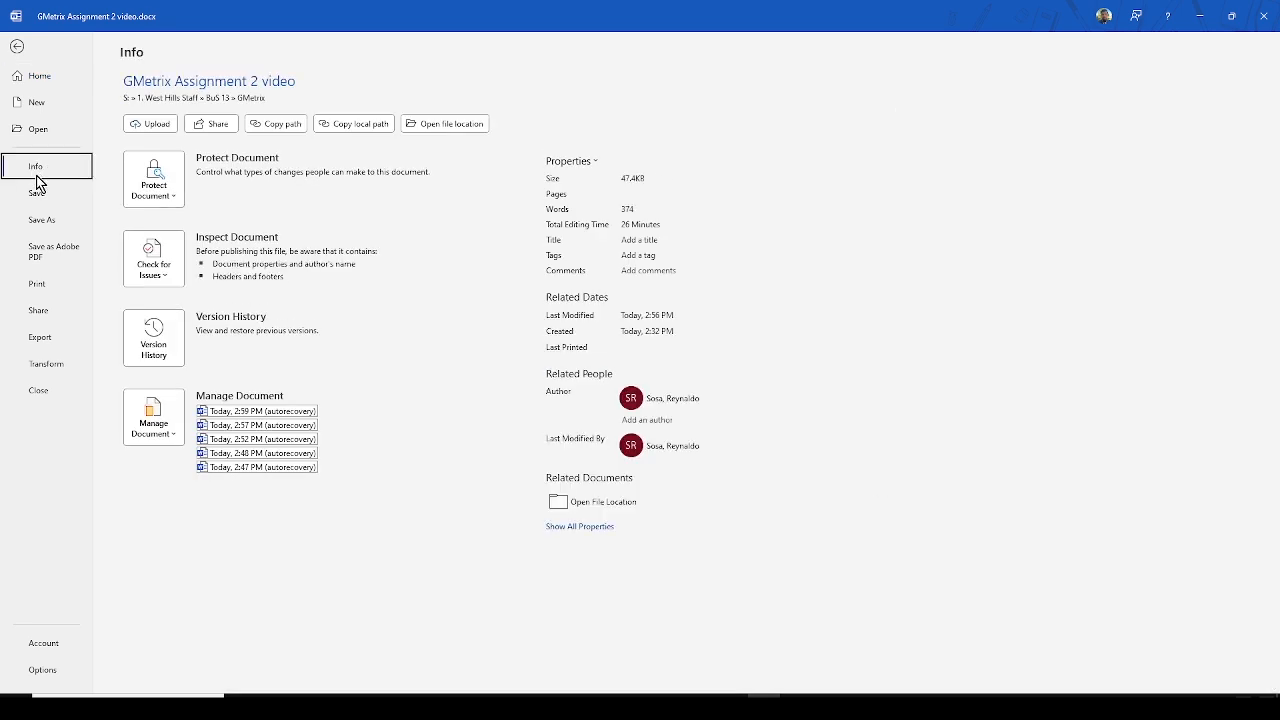
left_click(174, 200)
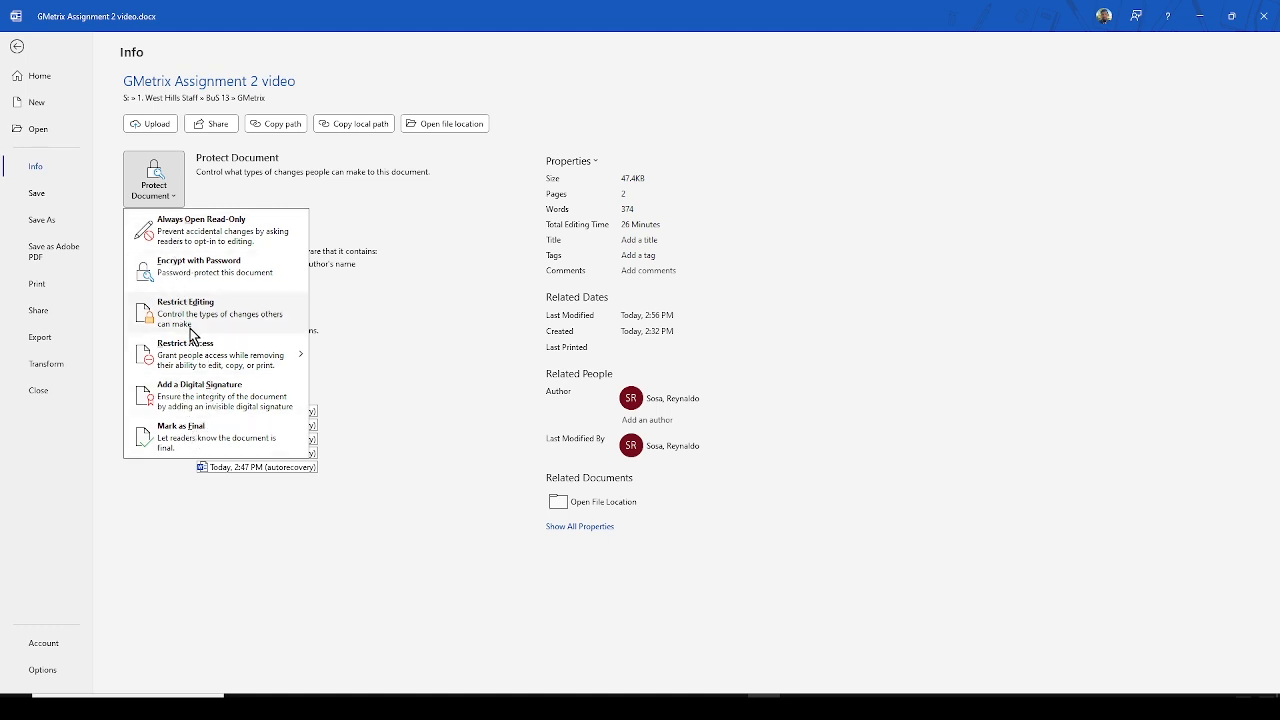
left_click(259, 283)
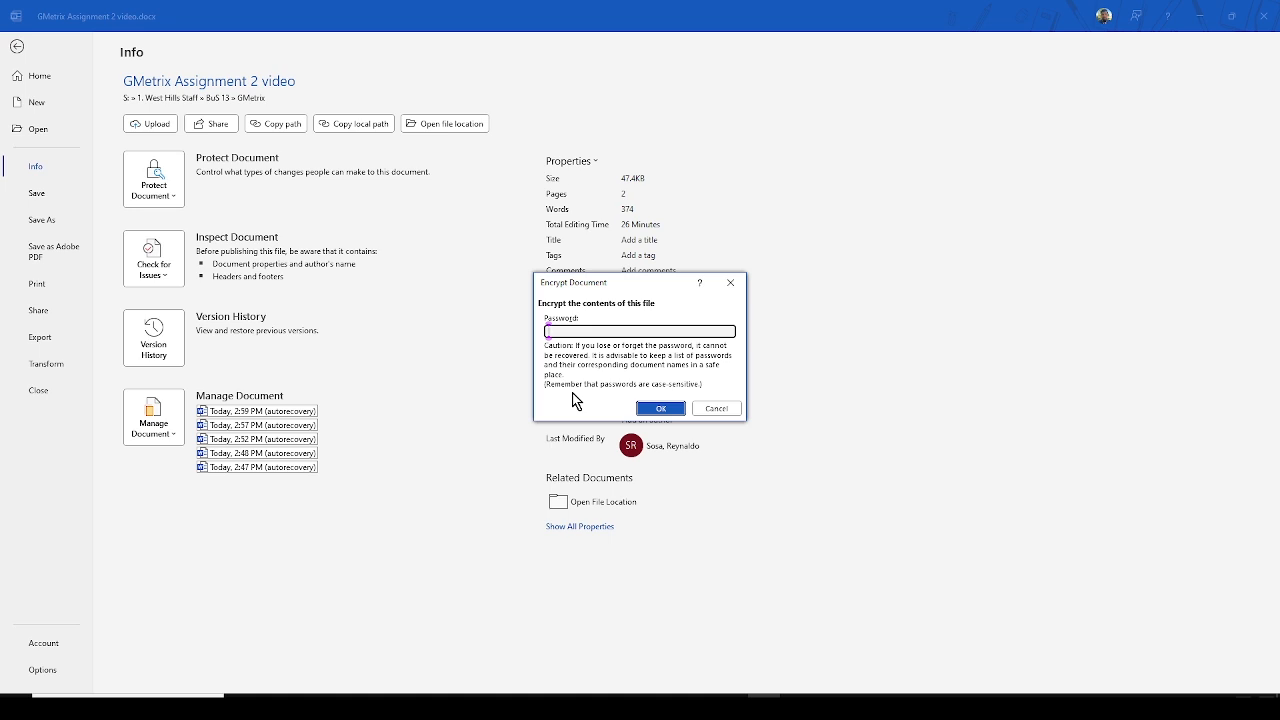
type("••••••••••")
left_click(662, 409)
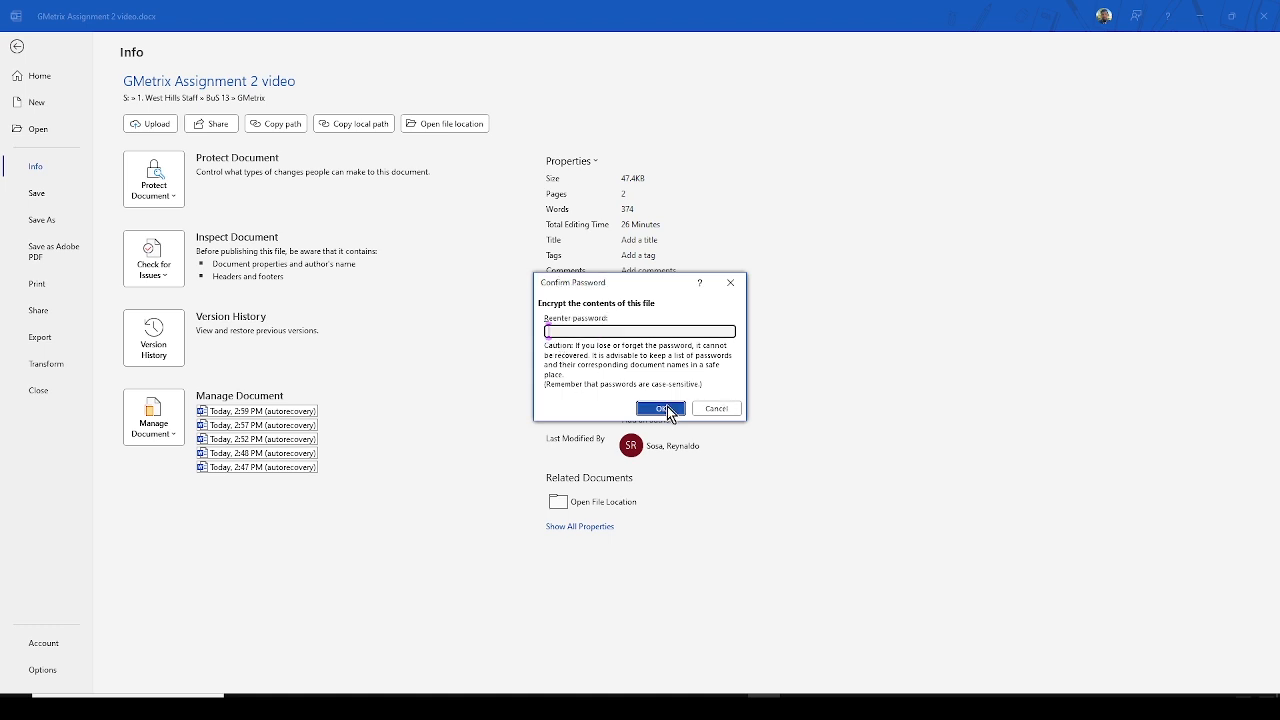
type("•••••••••••")
left_click(648, 405)
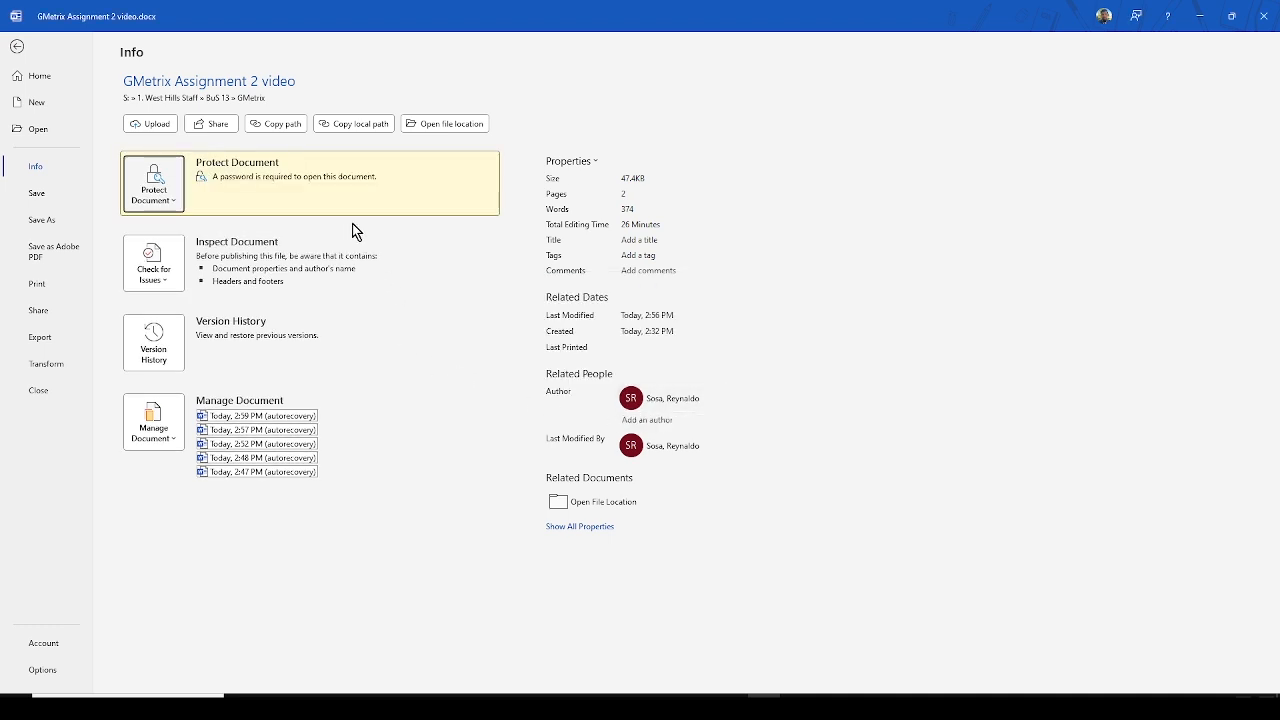
left_click(18, 47)
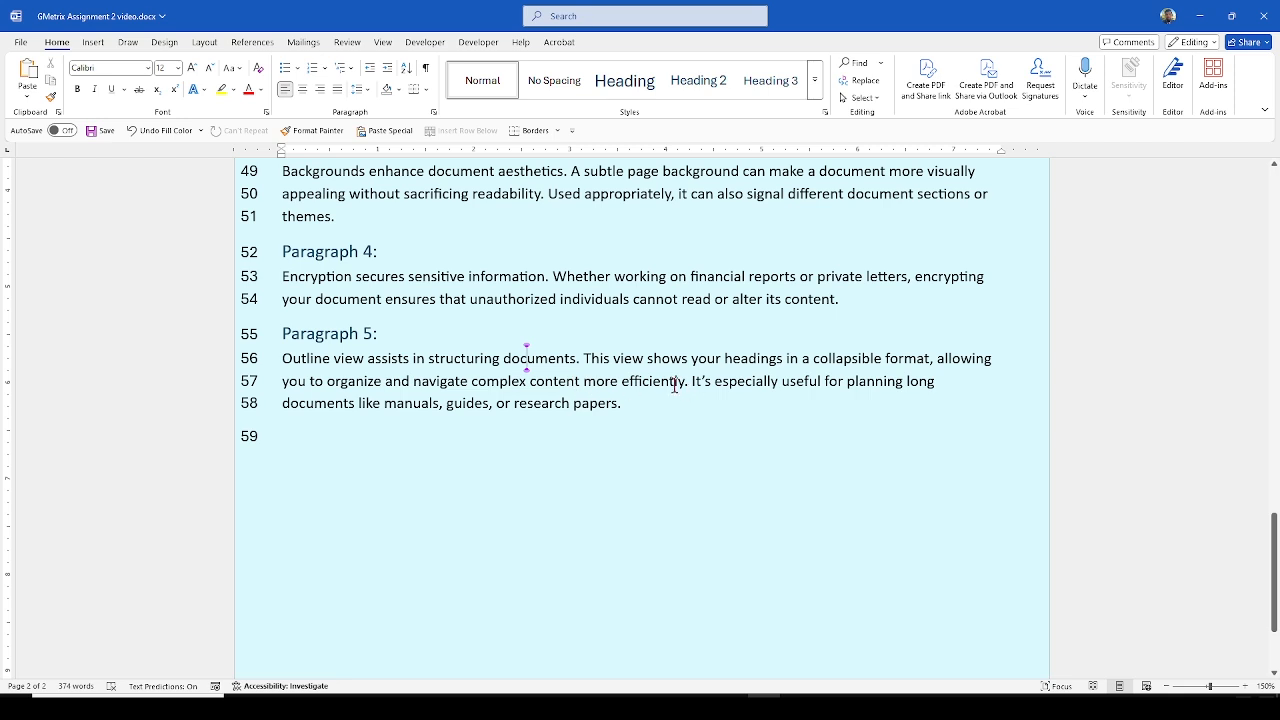
scroll(674, 386, "up", 5)
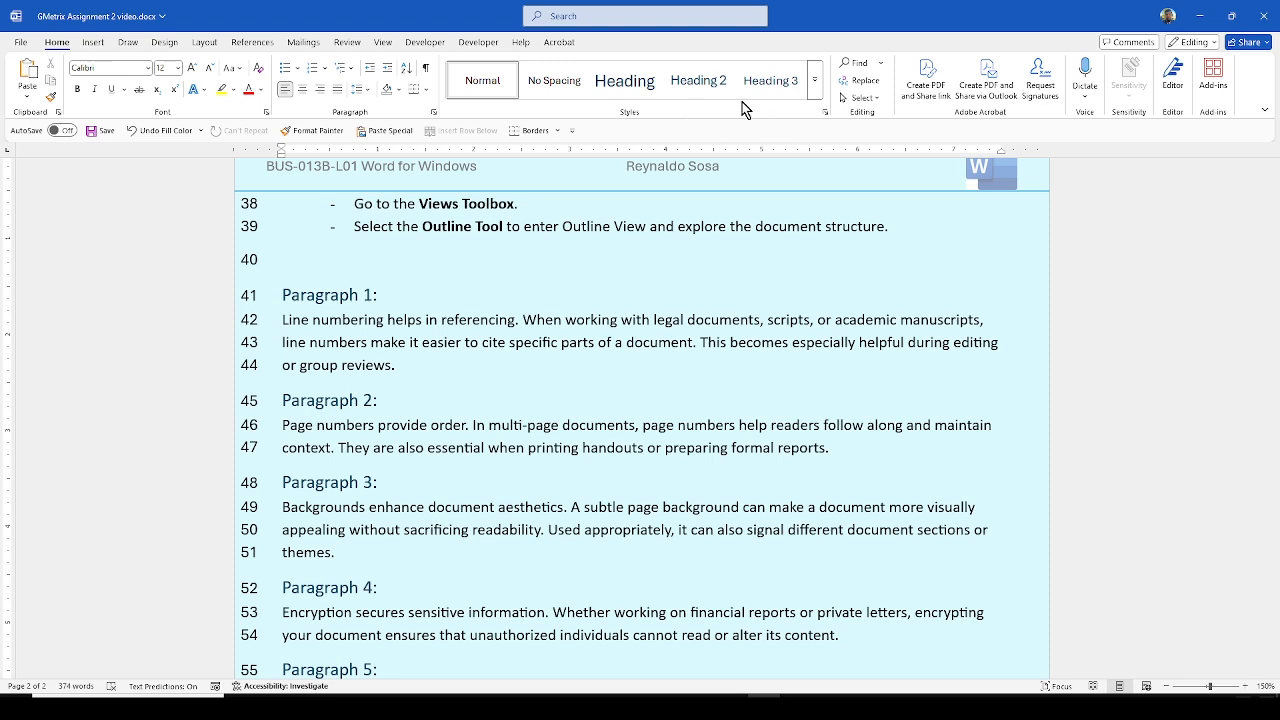
left_click(816, 96)
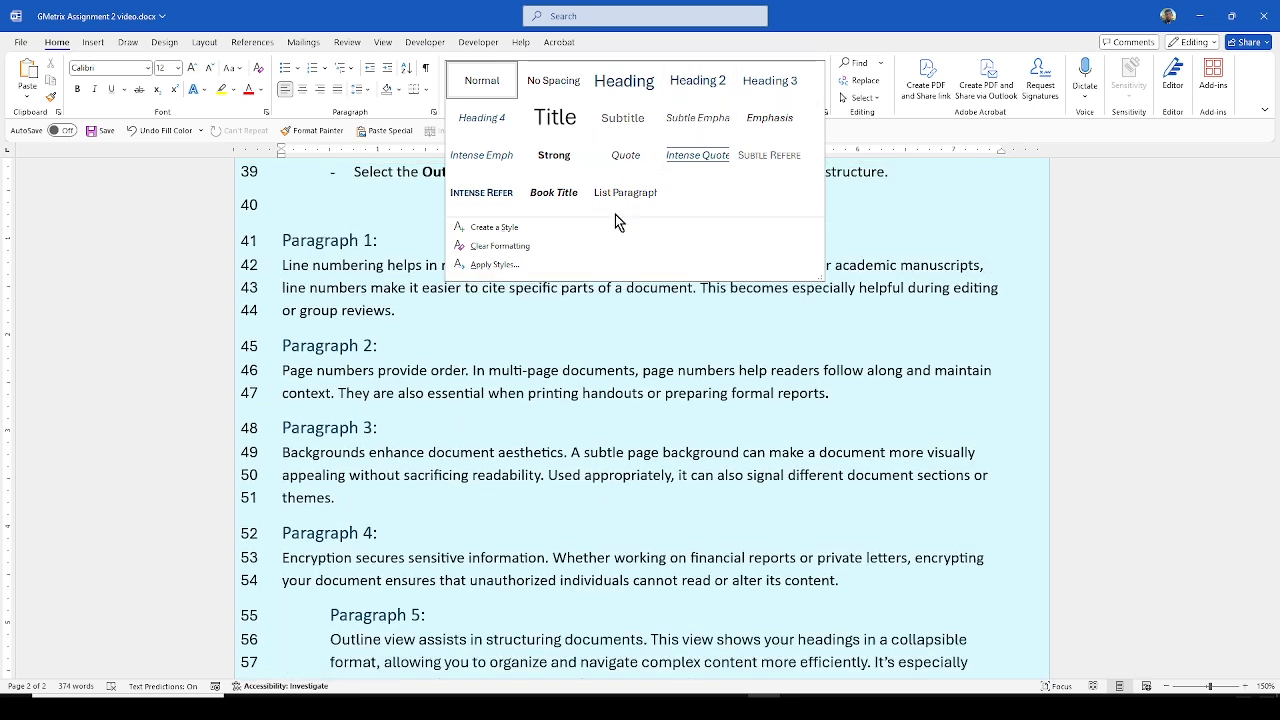
left_click(468, 342)
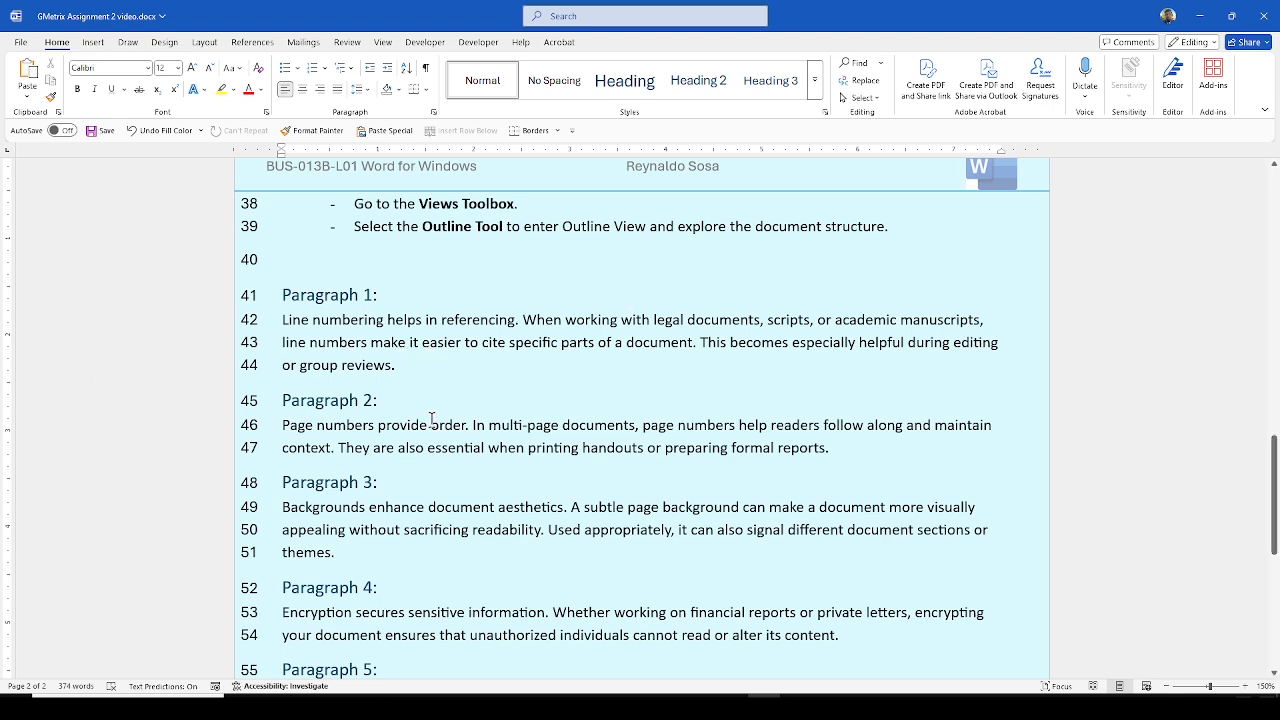
scroll(432, 420, "down", 3)
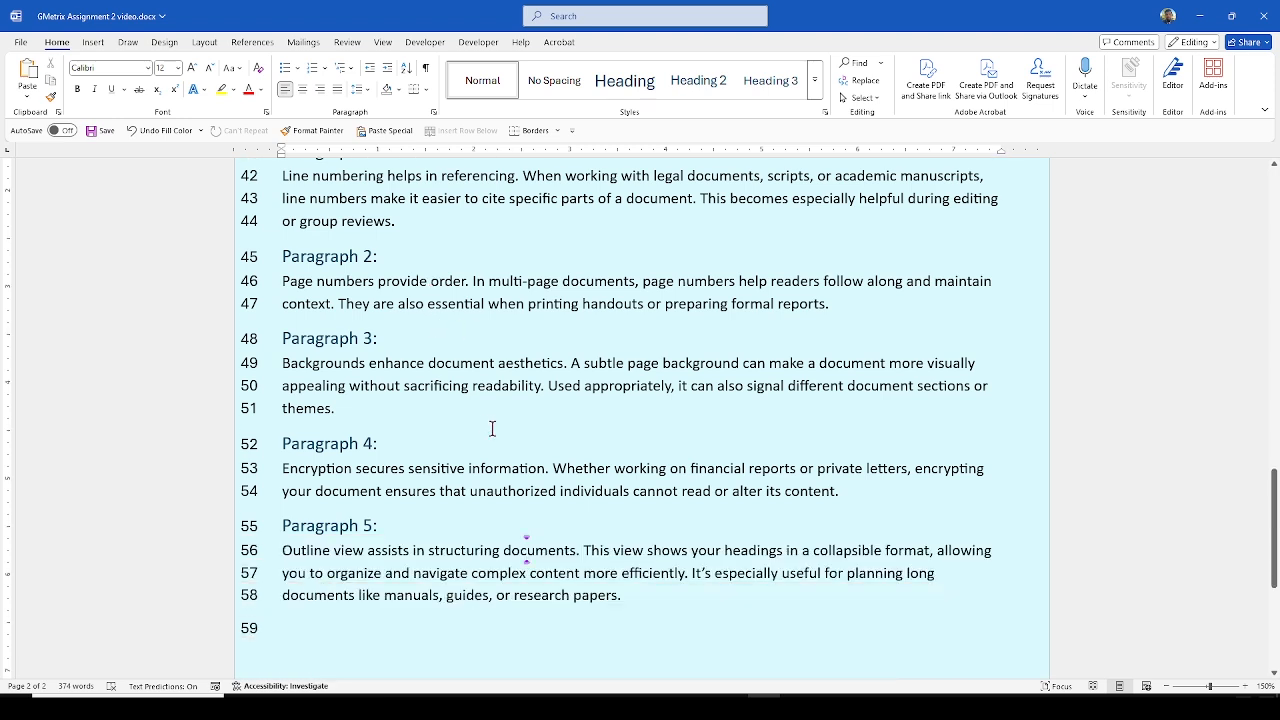
Search the document for "outline view assi", go to the match in Paragraph 5 and select its first sentence without the period
key("ctrl+f")
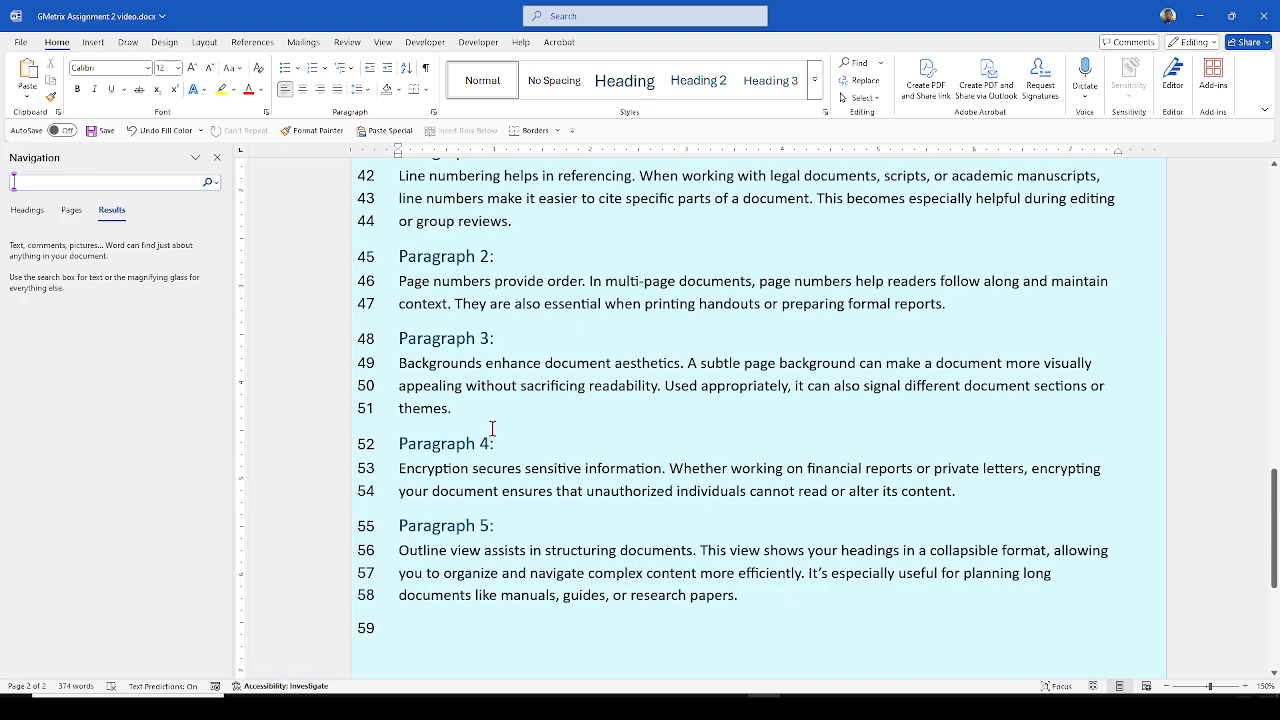
type("outline")
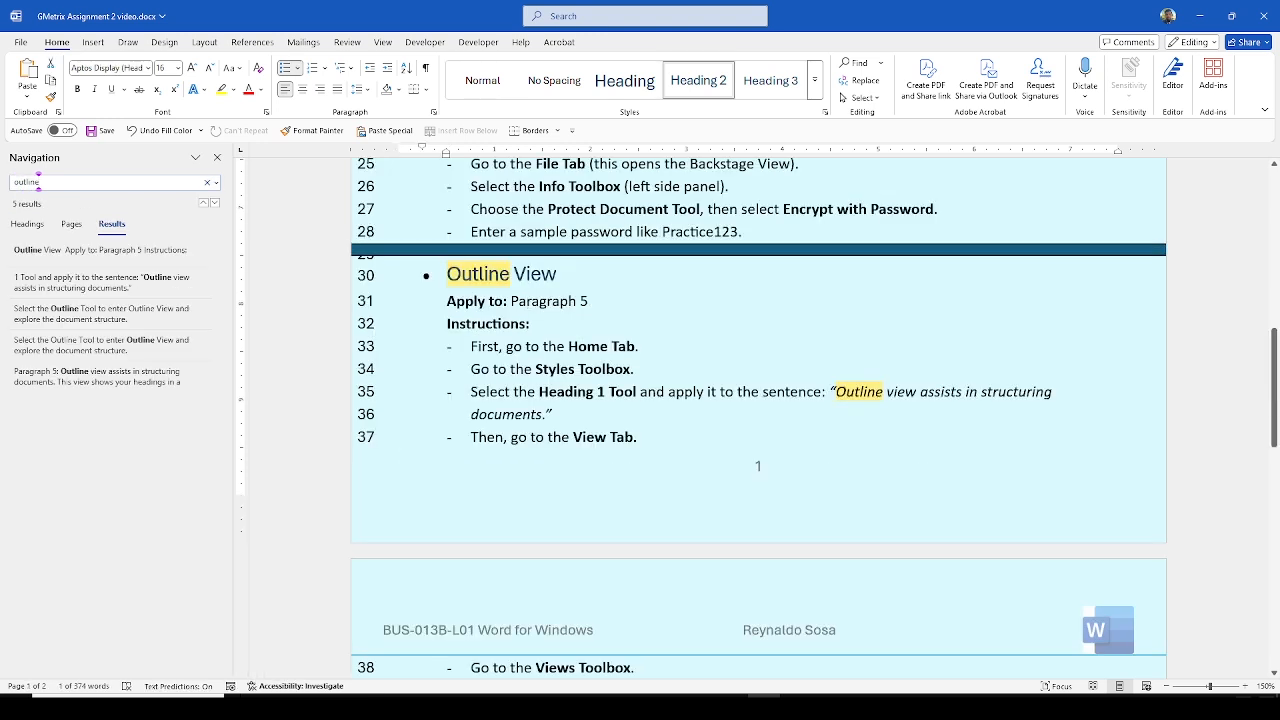
type(" view")
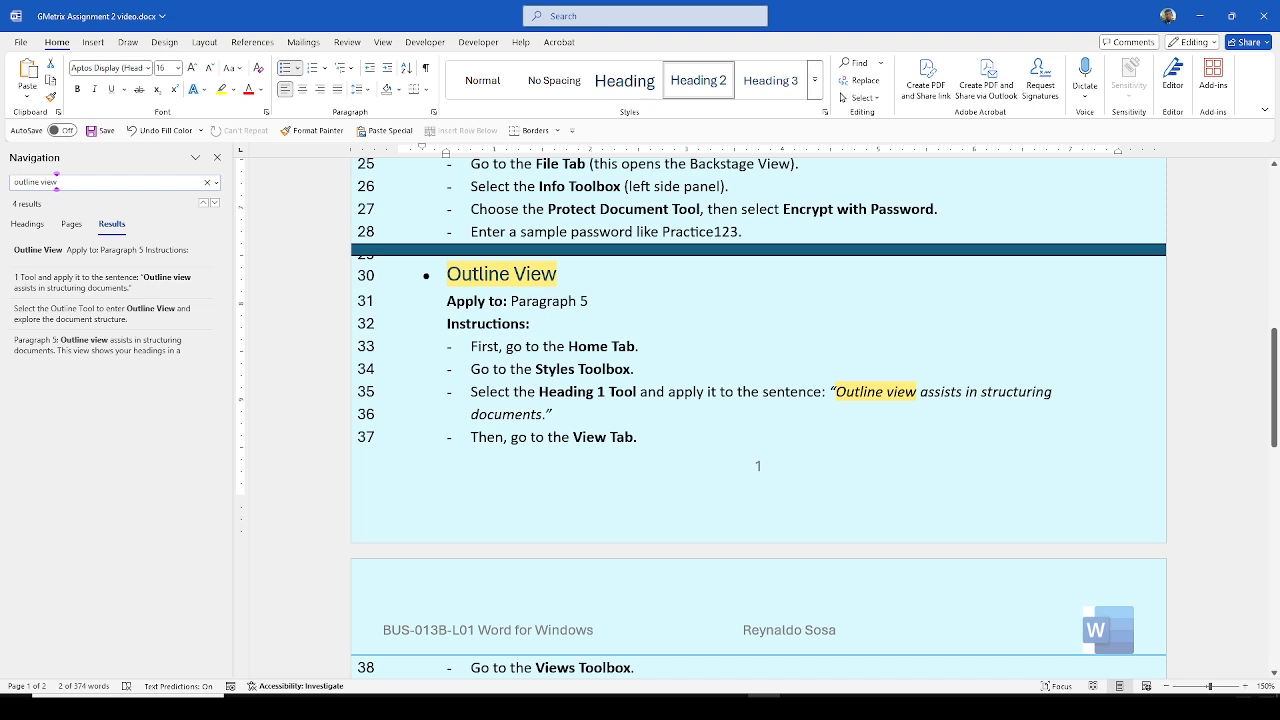
type(" assi")
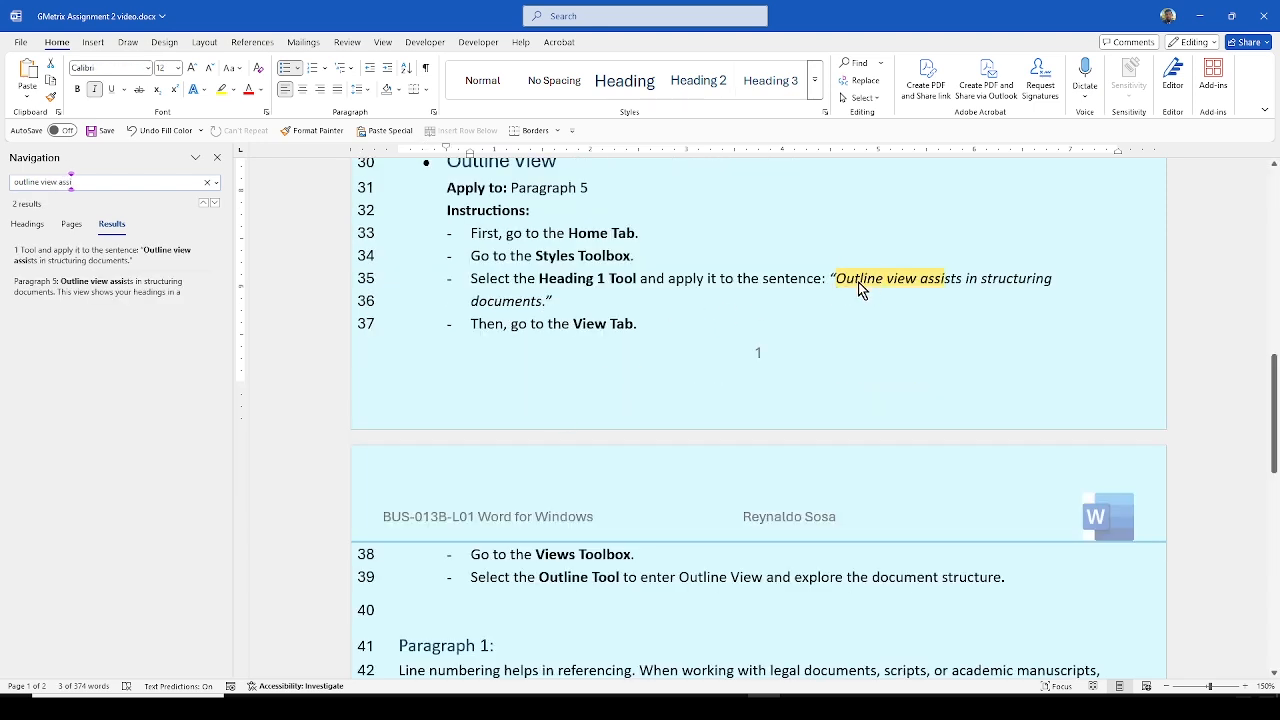
scroll(574, 326, "down", 1)
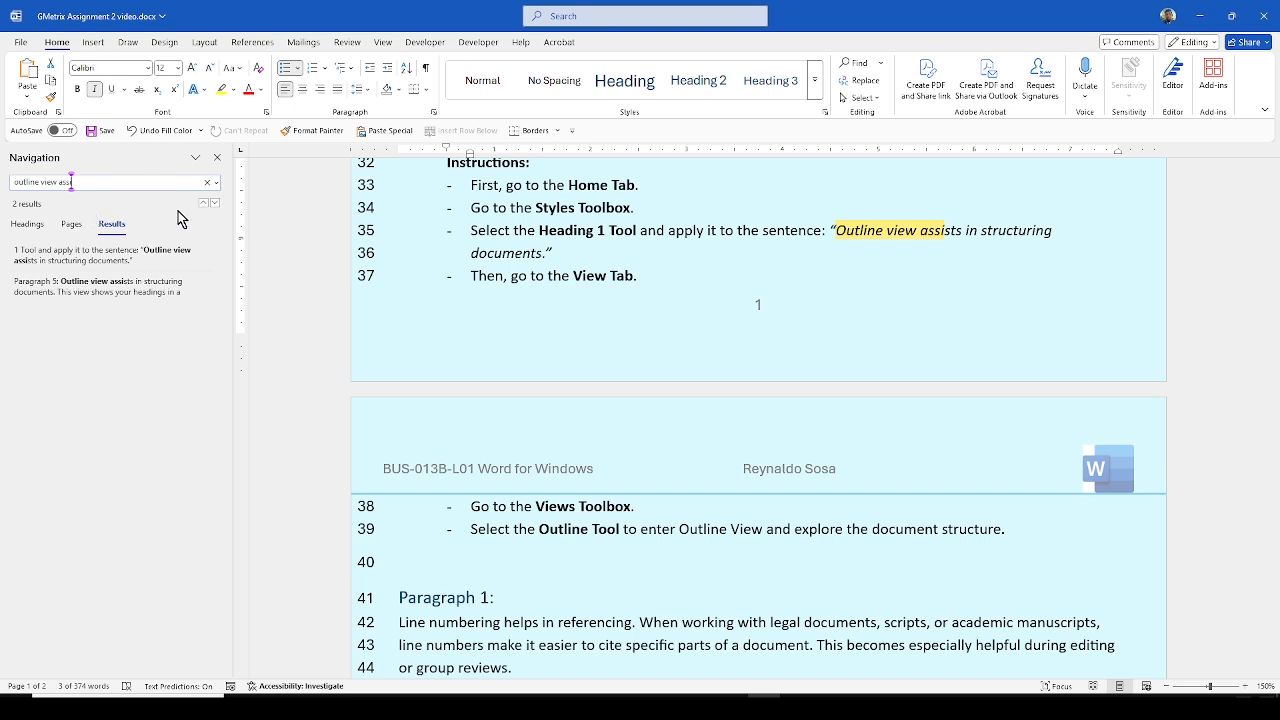
left_click(215, 205)
left_click(215, 207)
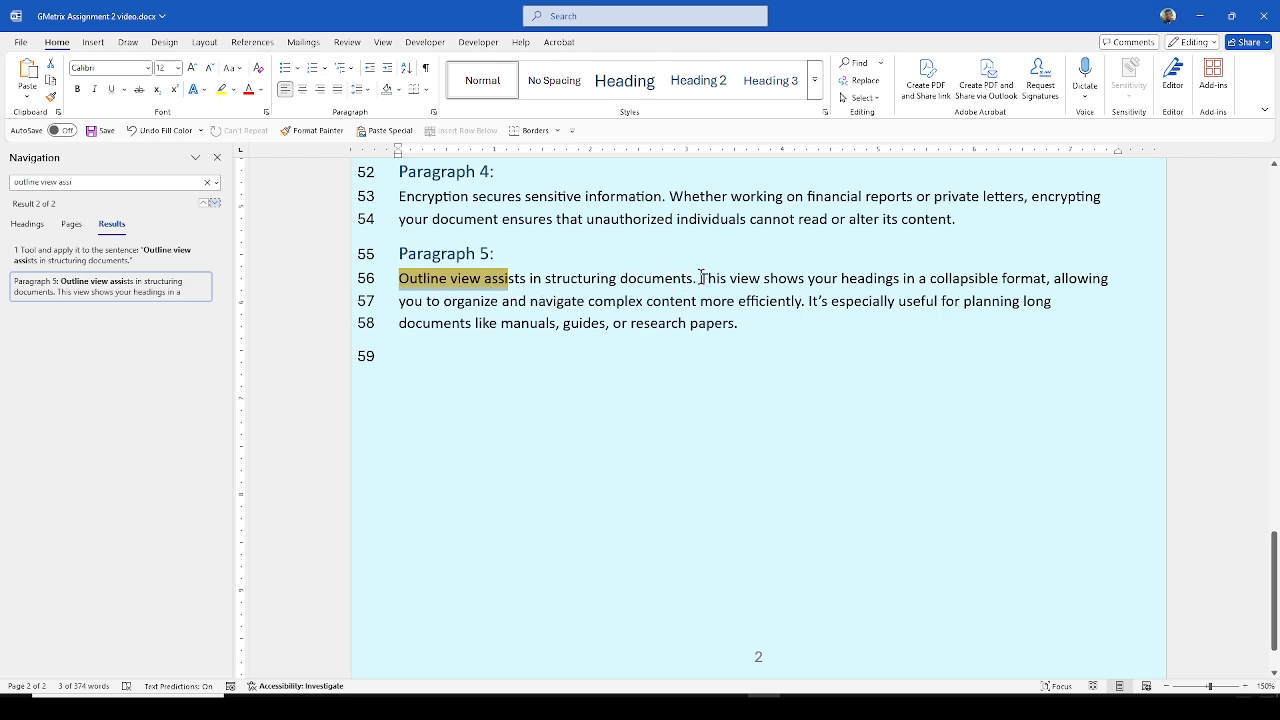
left_click_drag(693, 279, 413, 291)
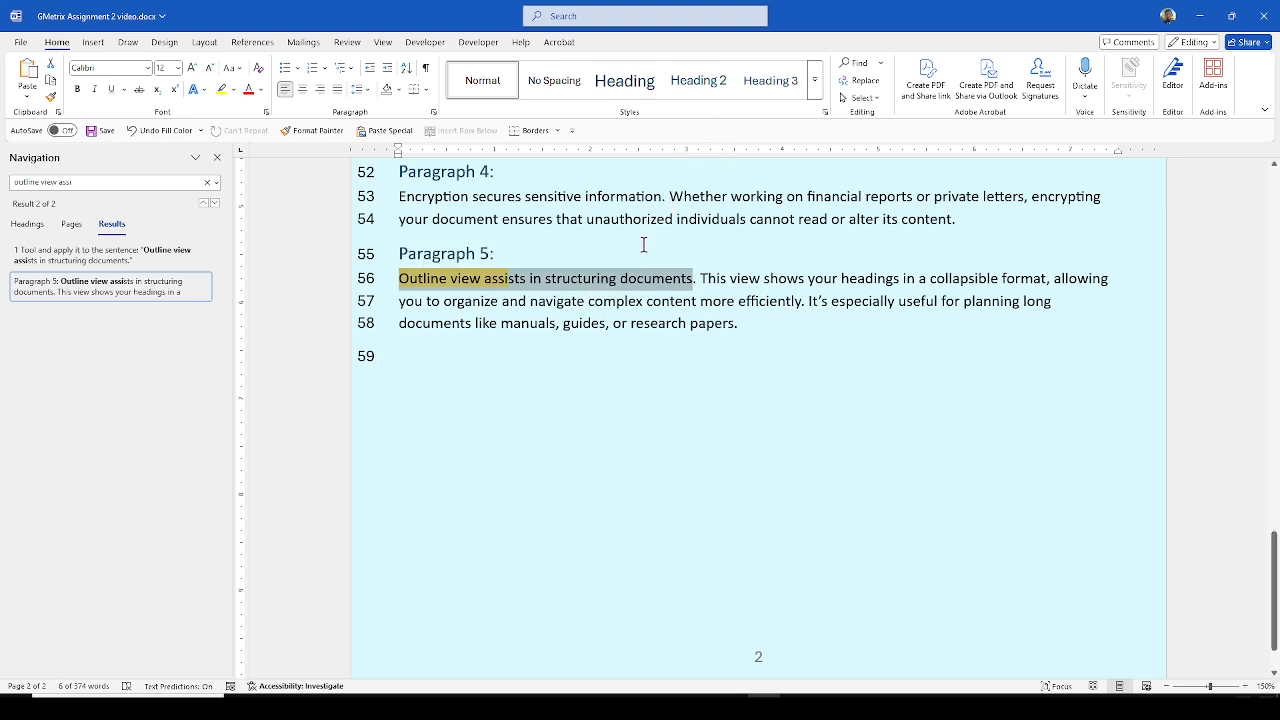
Apply the Heading 1 style to the "Outline View" title in the assignment instructions
scroll(663, 296, "up", 4)
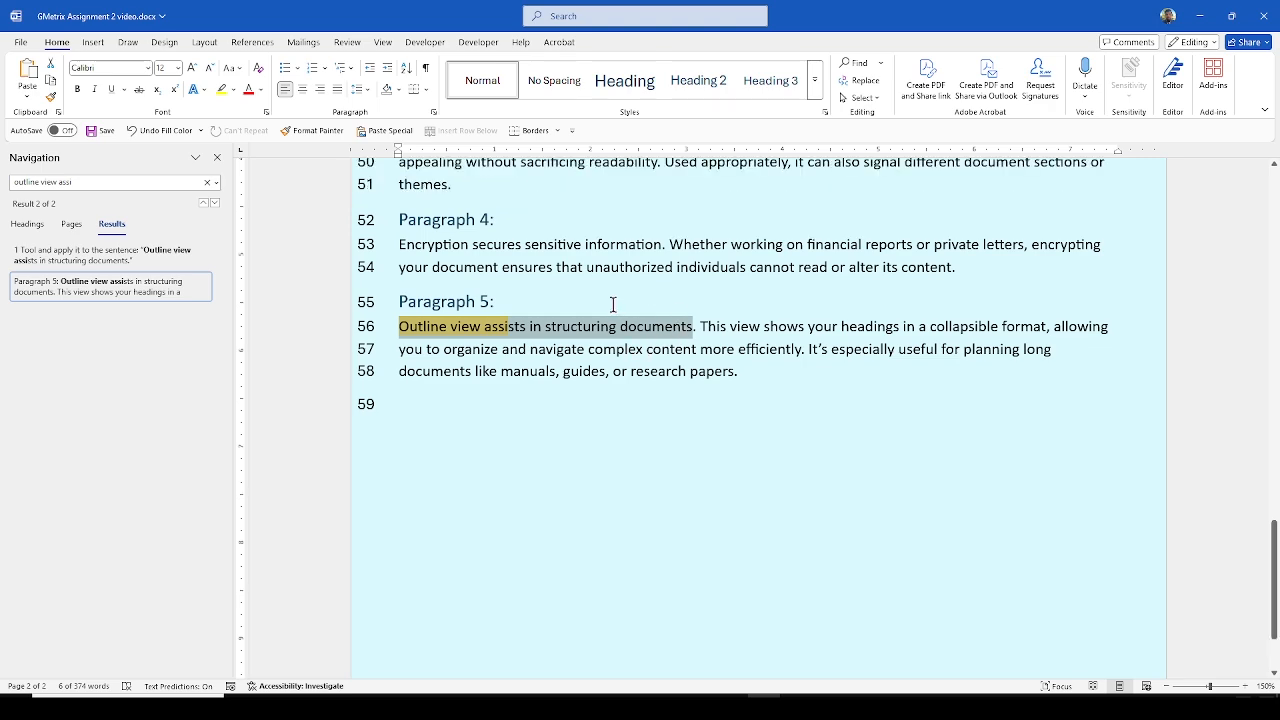
scroll(594, 303, "down", 3)
scroll(587, 309, "up", 4)
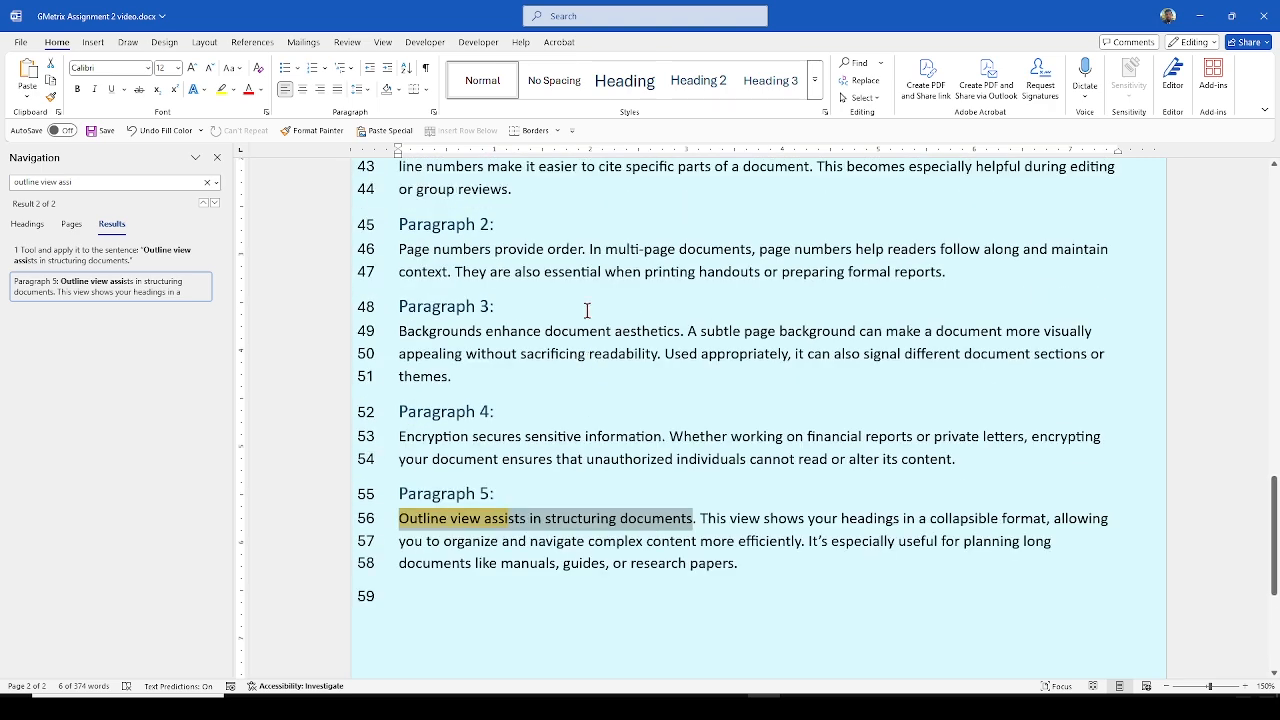
scroll(586, 320, "down", 4)
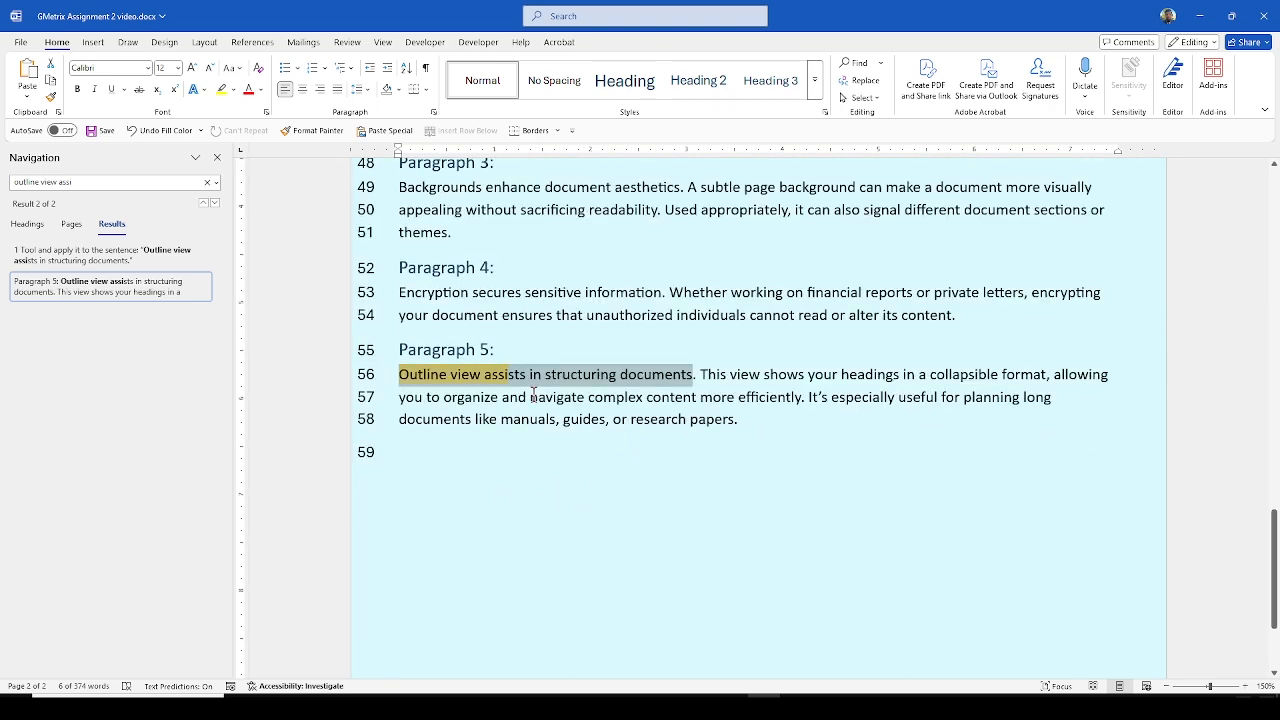
scroll(560, 393, "up", 7)
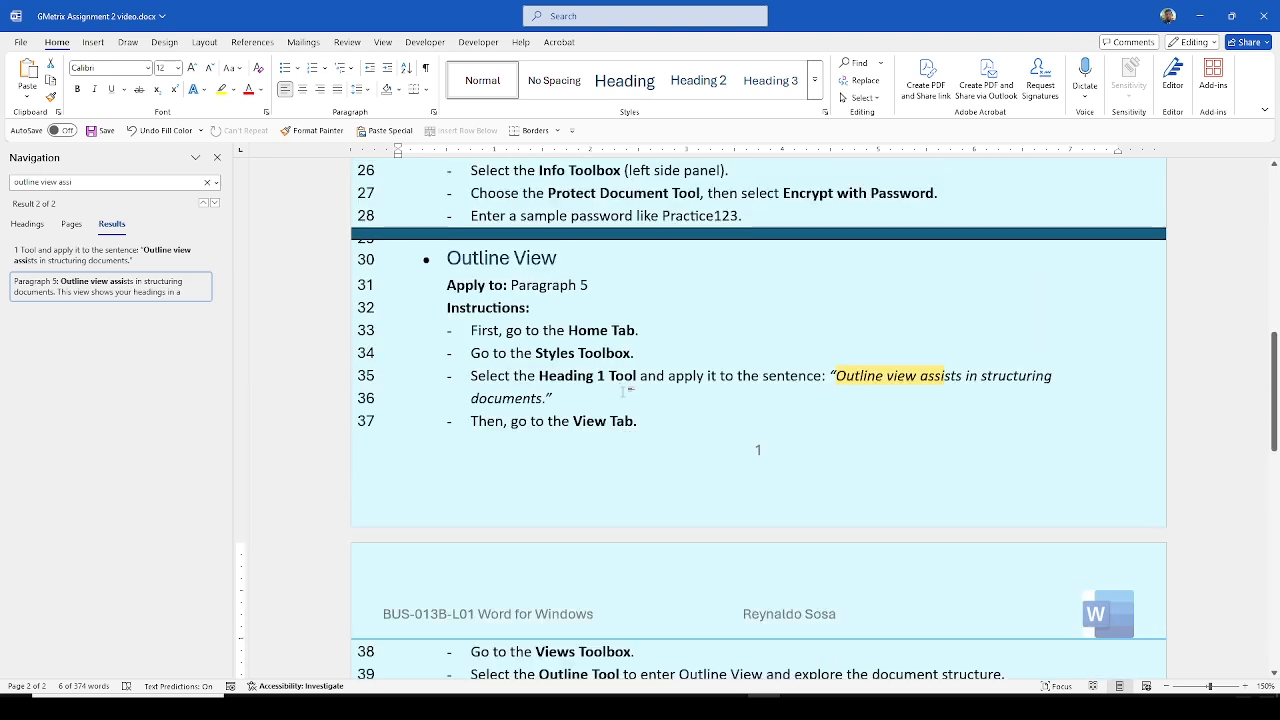
scroll(625, 392, "down", 1)
scroll(573, 246, "up", 1)
left_click_drag(566, 262, 446, 262)
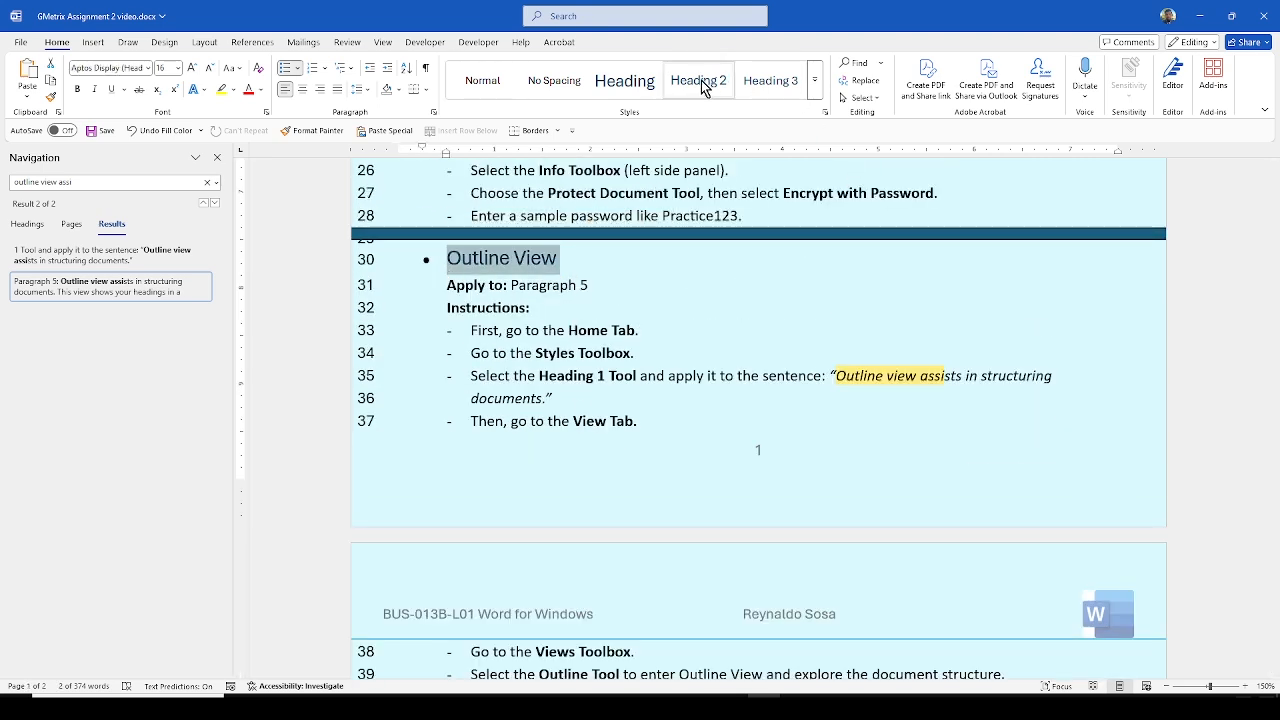
left_click(587, 285)
left_click_drag(565, 264, 447, 262)
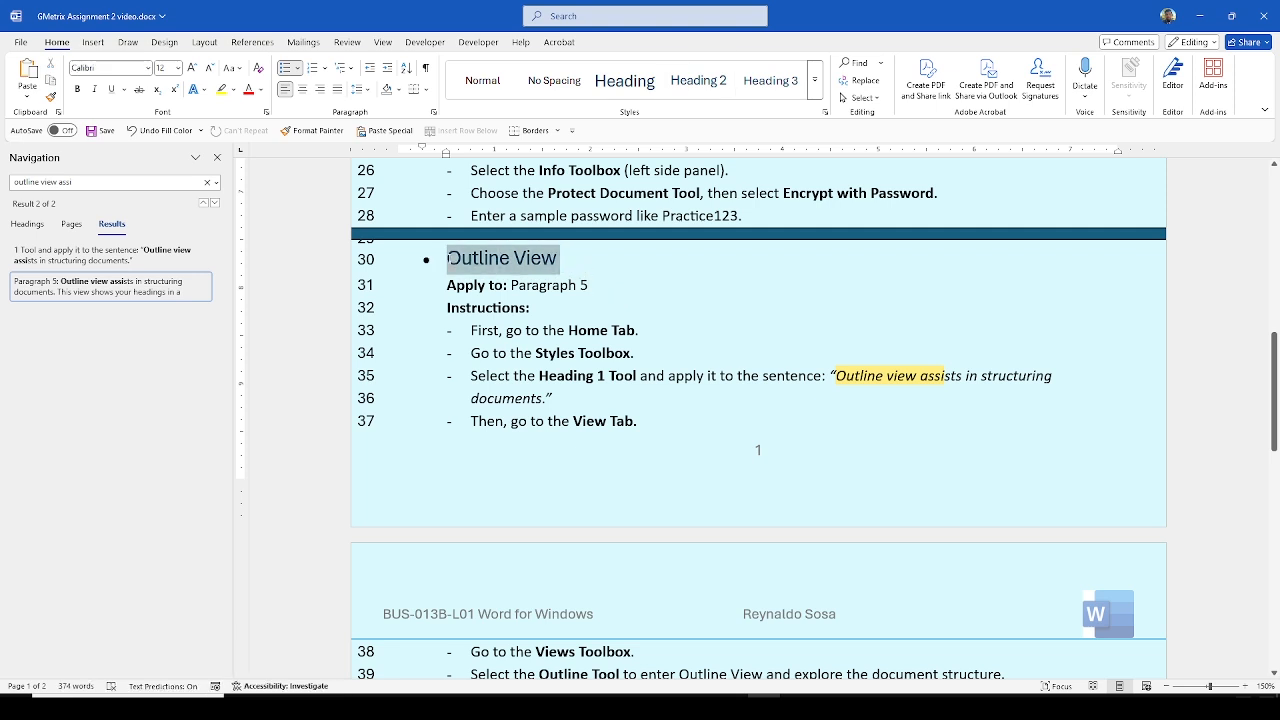
left_click(621, 86)
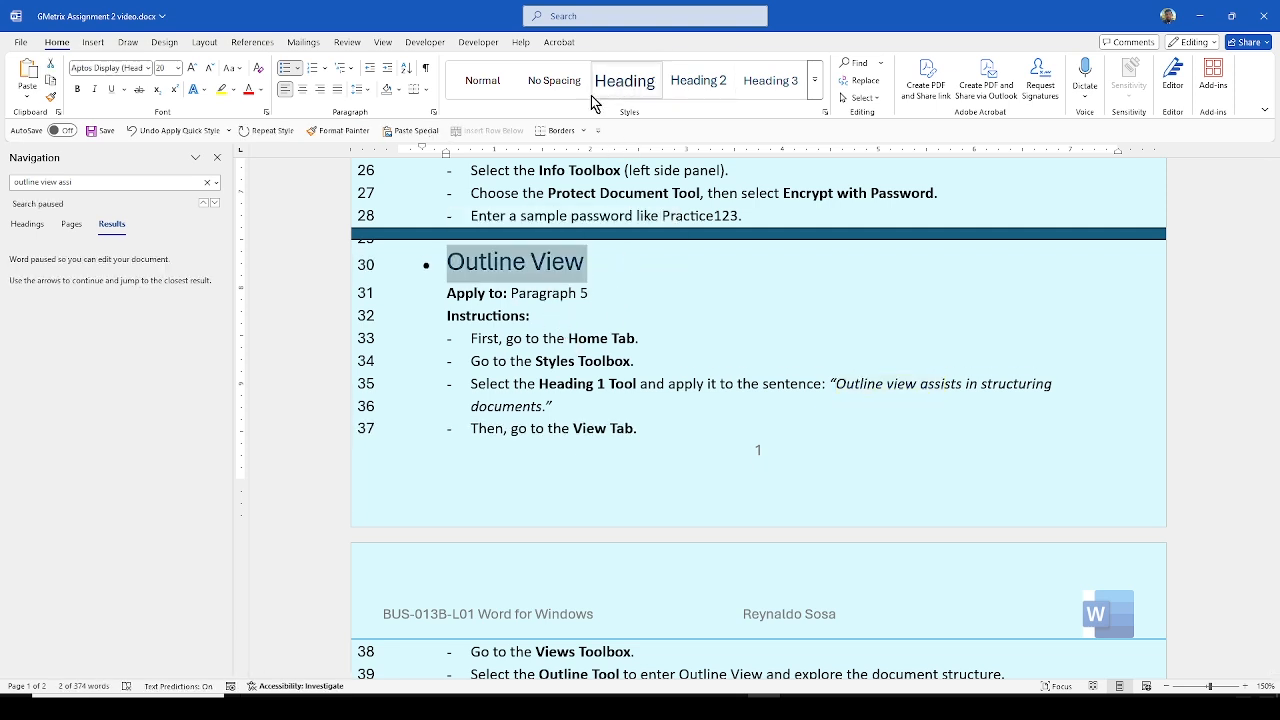
Apply the Heading 1 style to the sentence "Outline view assists in structuring documents." in Paragraph 5
scroll(522, 360, "down", 10)
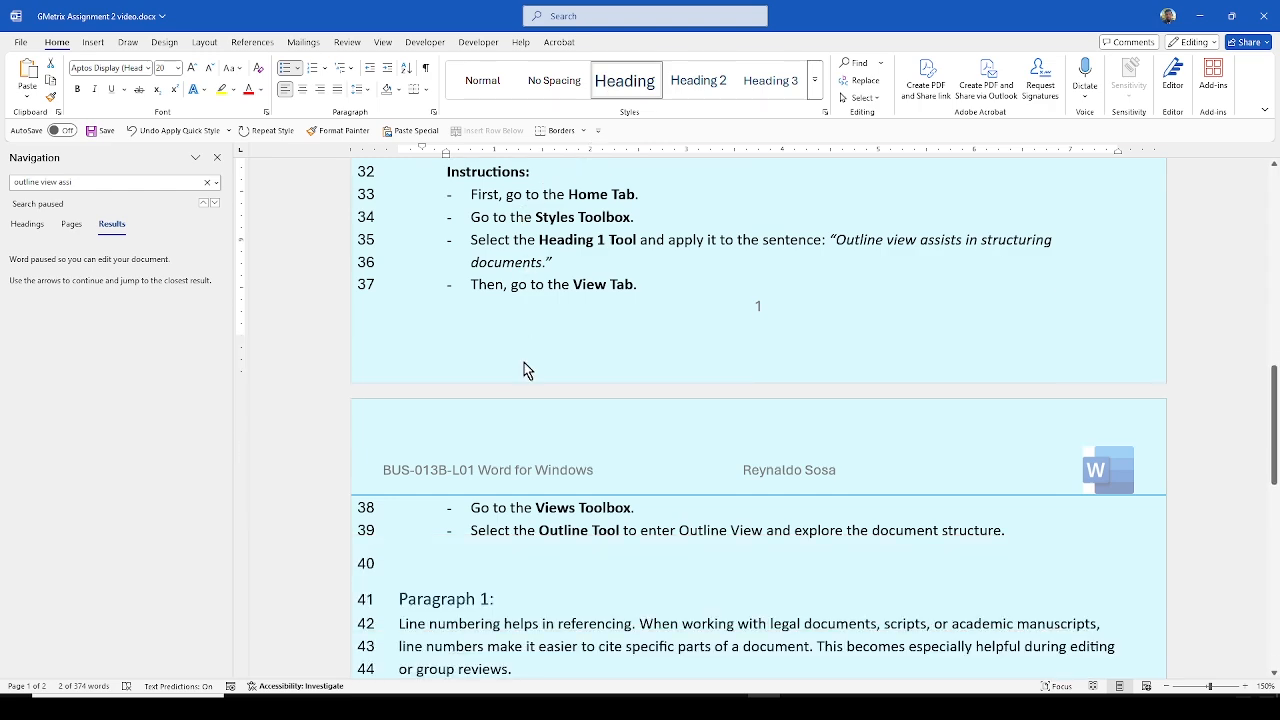
scroll(522, 360, "down", 1)
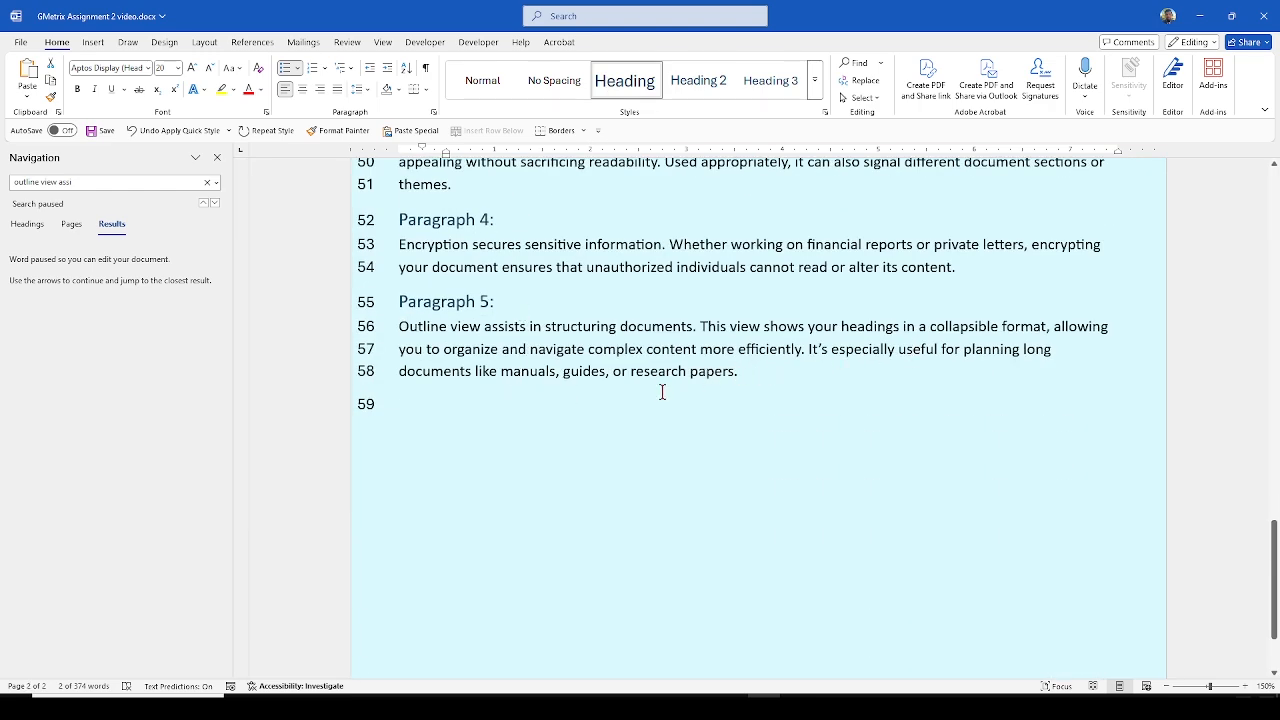
left_click(755, 374)
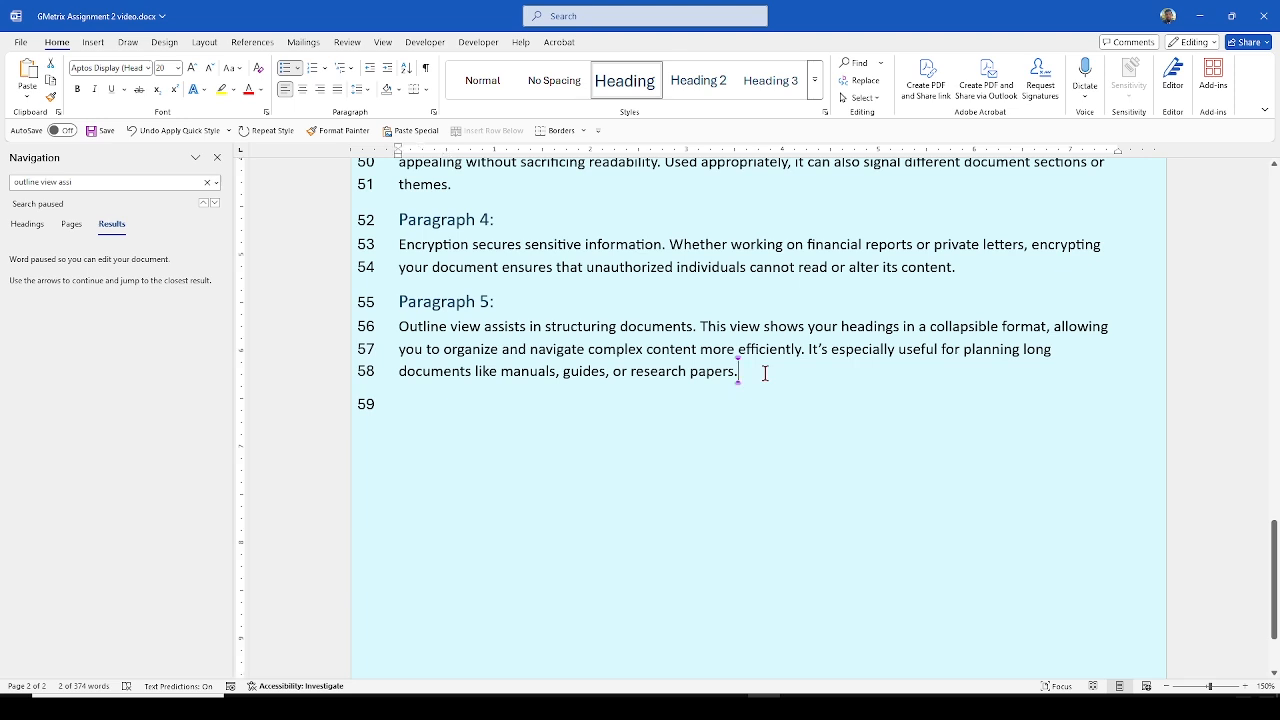
left_click(531, 328)
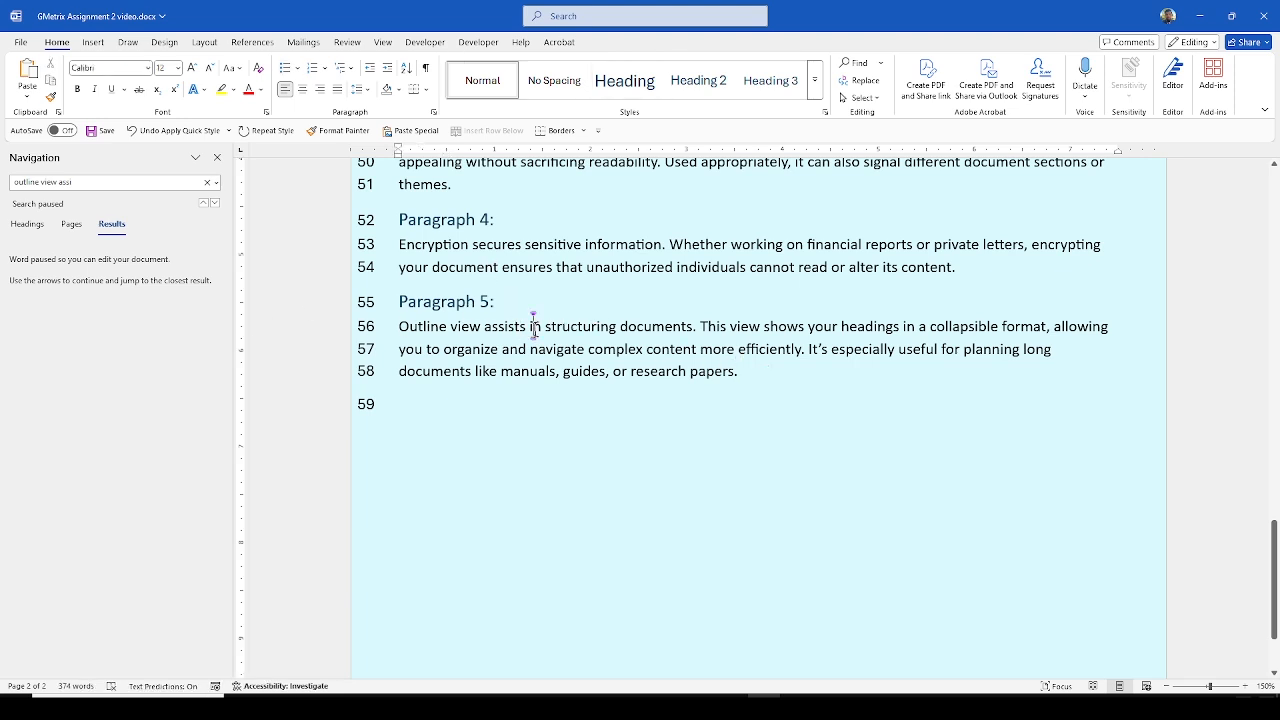
scroll(729, 358, "down", 1)
scroll(729, 358, "up", 1)
left_click_drag(399, 328, 694, 330)
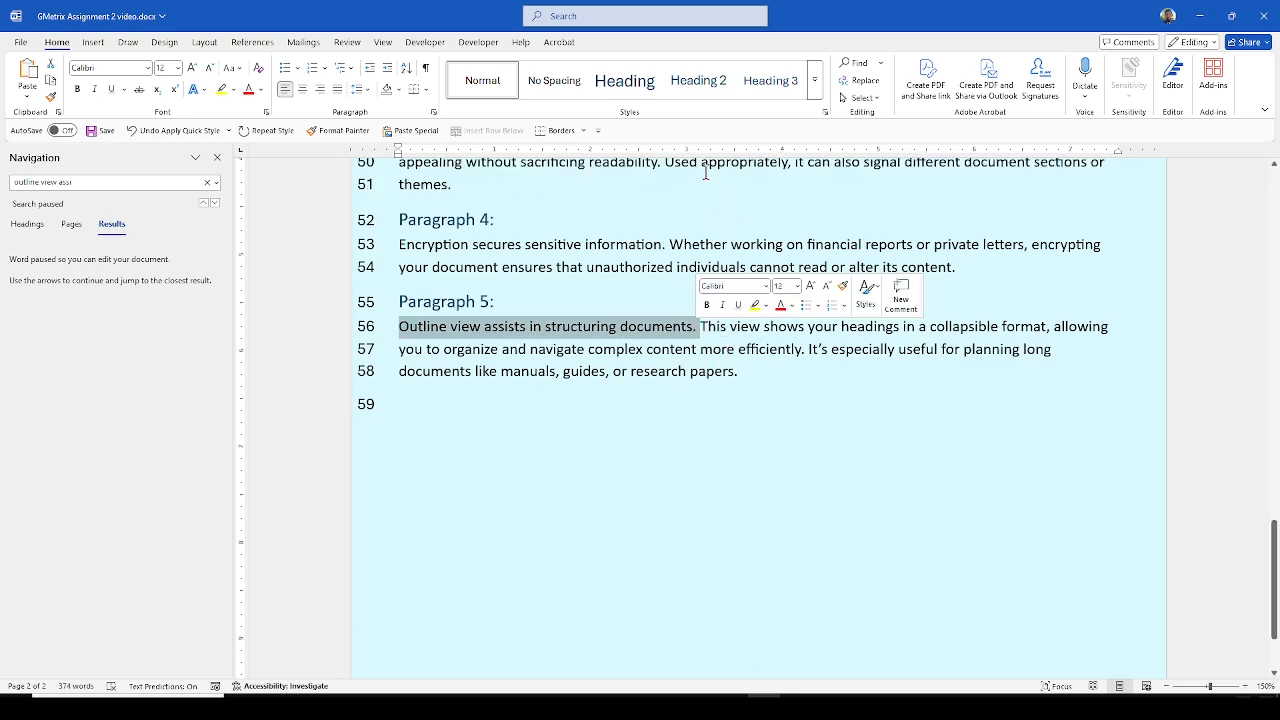
left_click(626, 82)
left_click(712, 388)
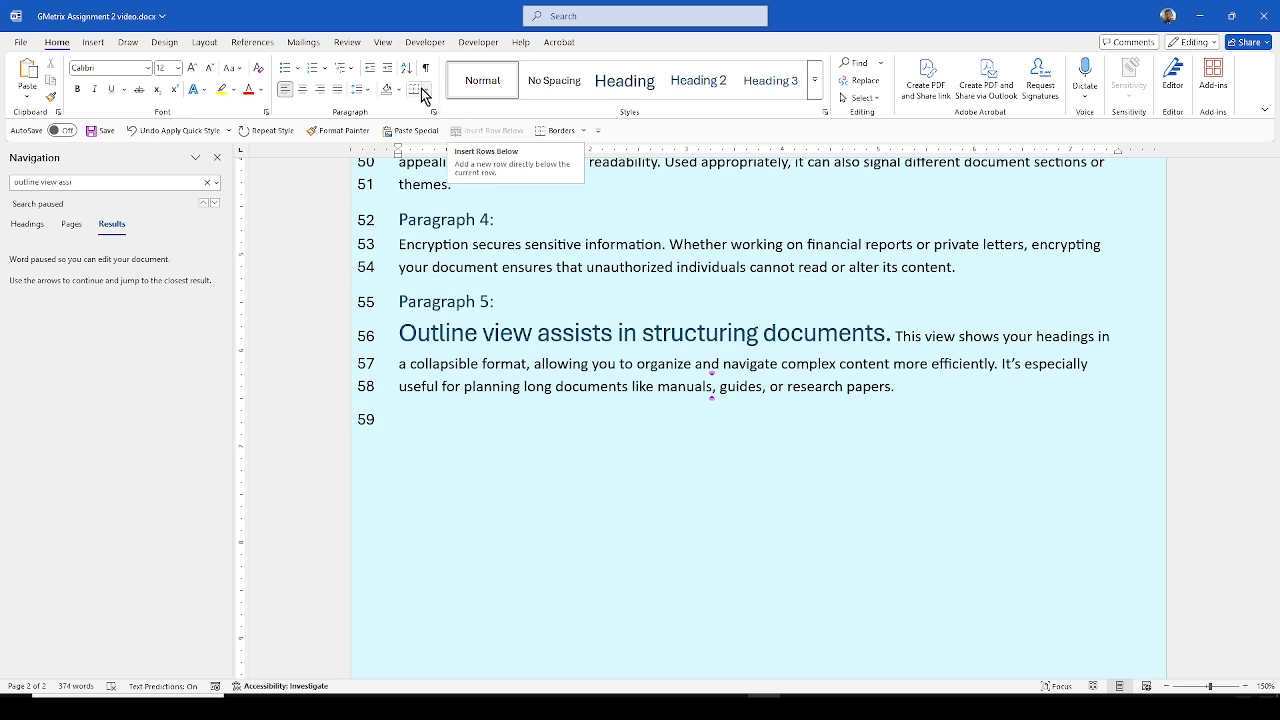
Switch the document to Outline View, look through its structure, and close Outline View
left_click(381, 44)
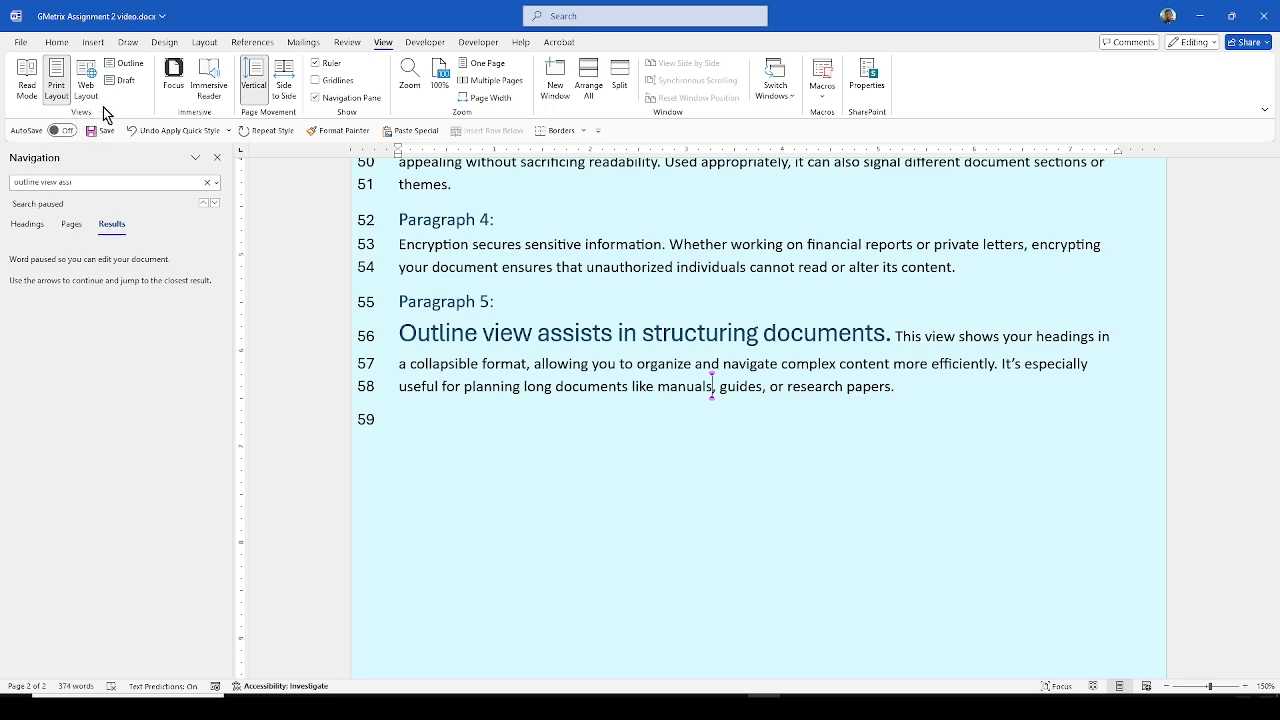
left_click(133, 65)
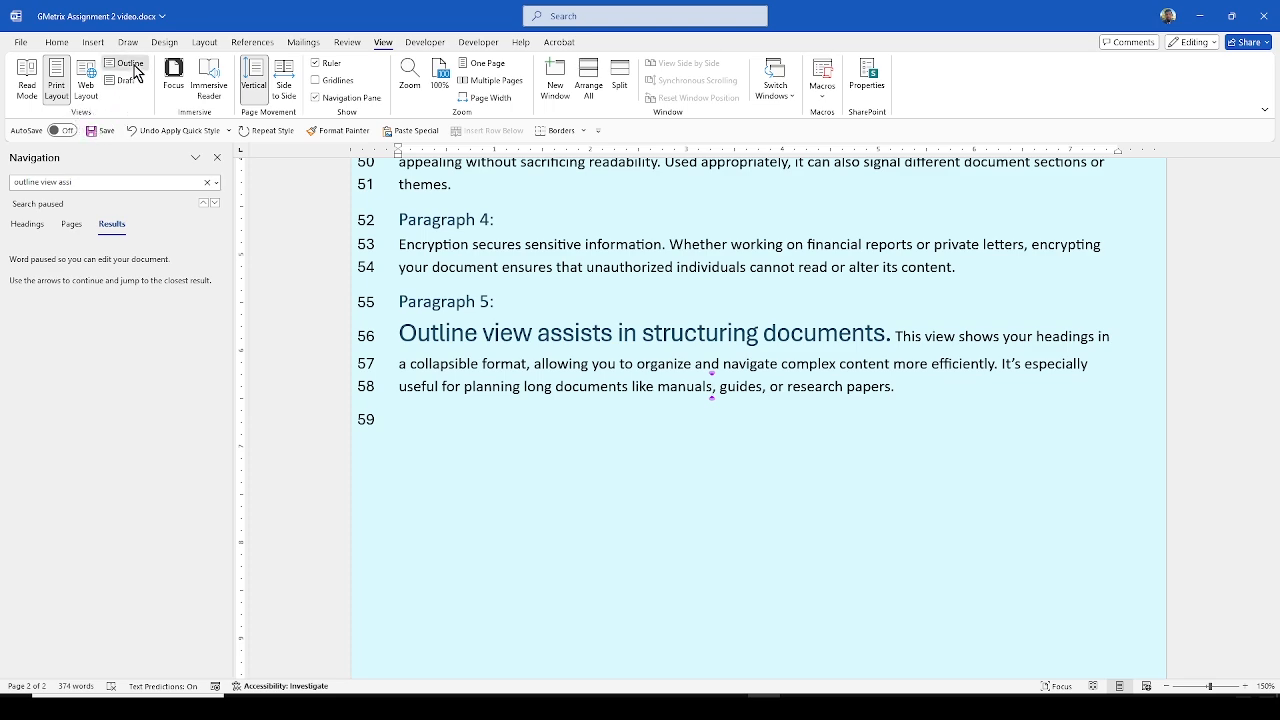
scroll(458, 280, "up", 15)
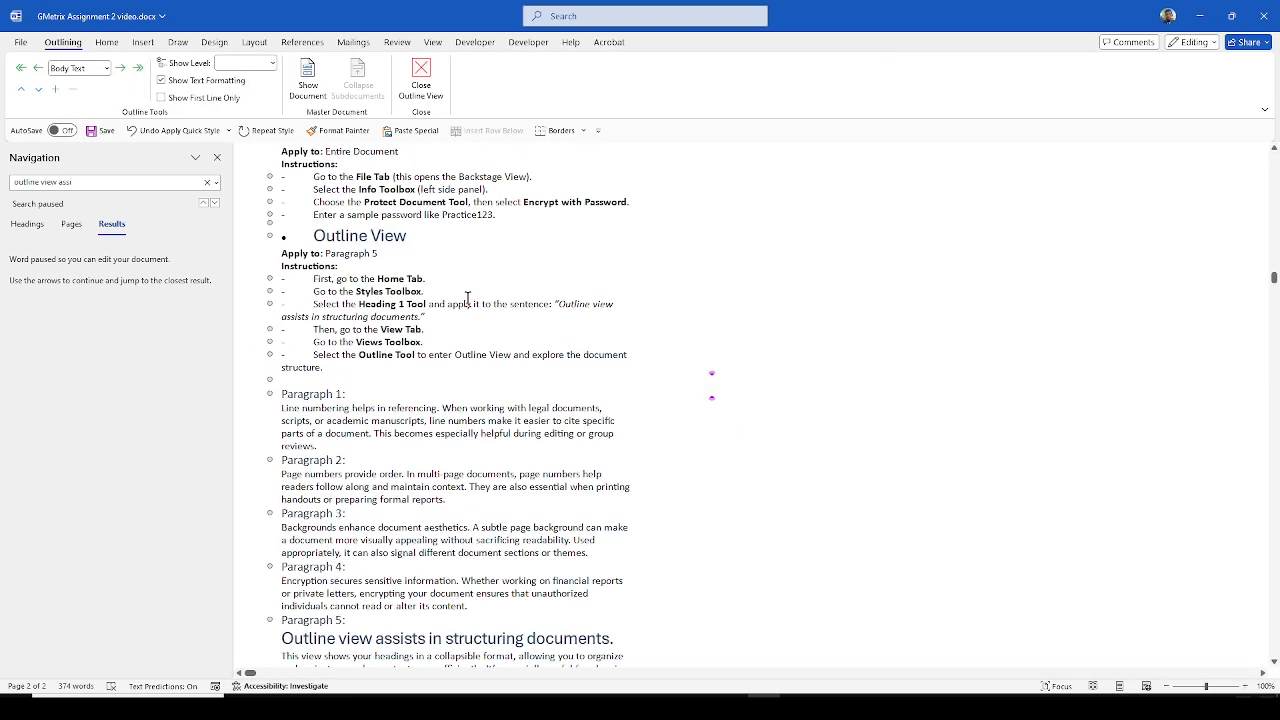
scroll(467, 299, "up", 1)
scroll(468, 300, "down", 5)
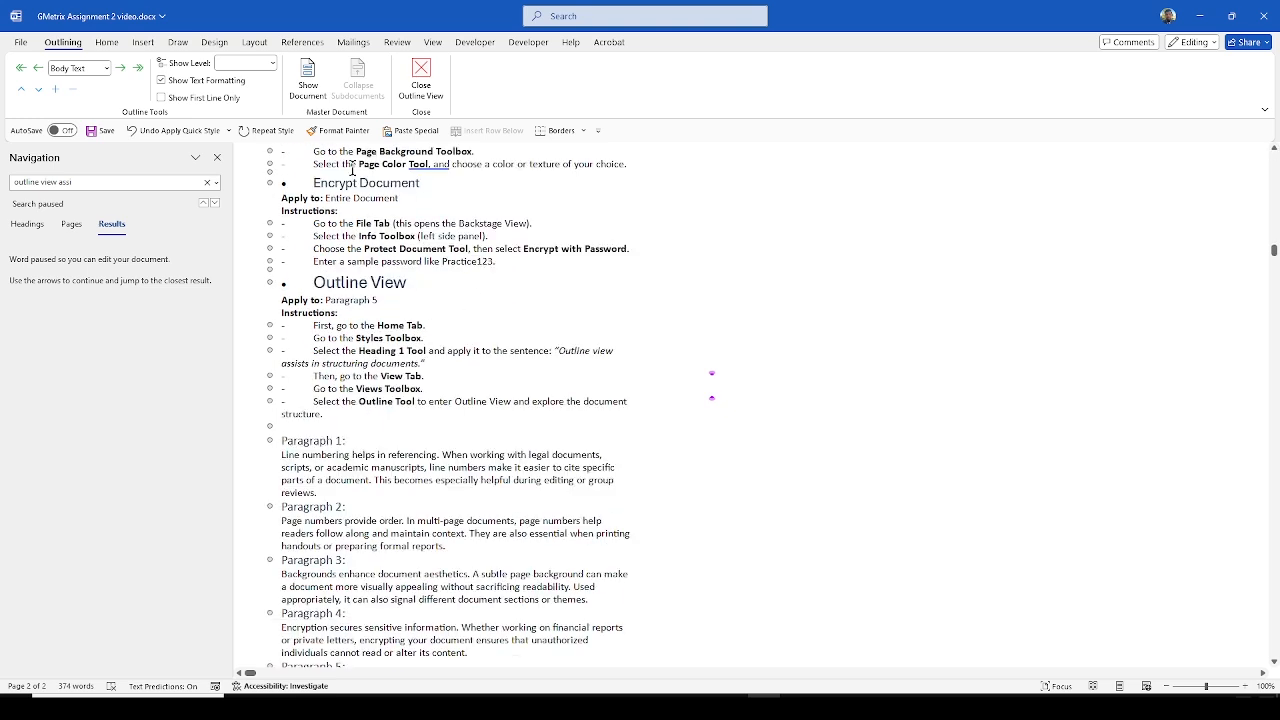
left_click(428, 87)
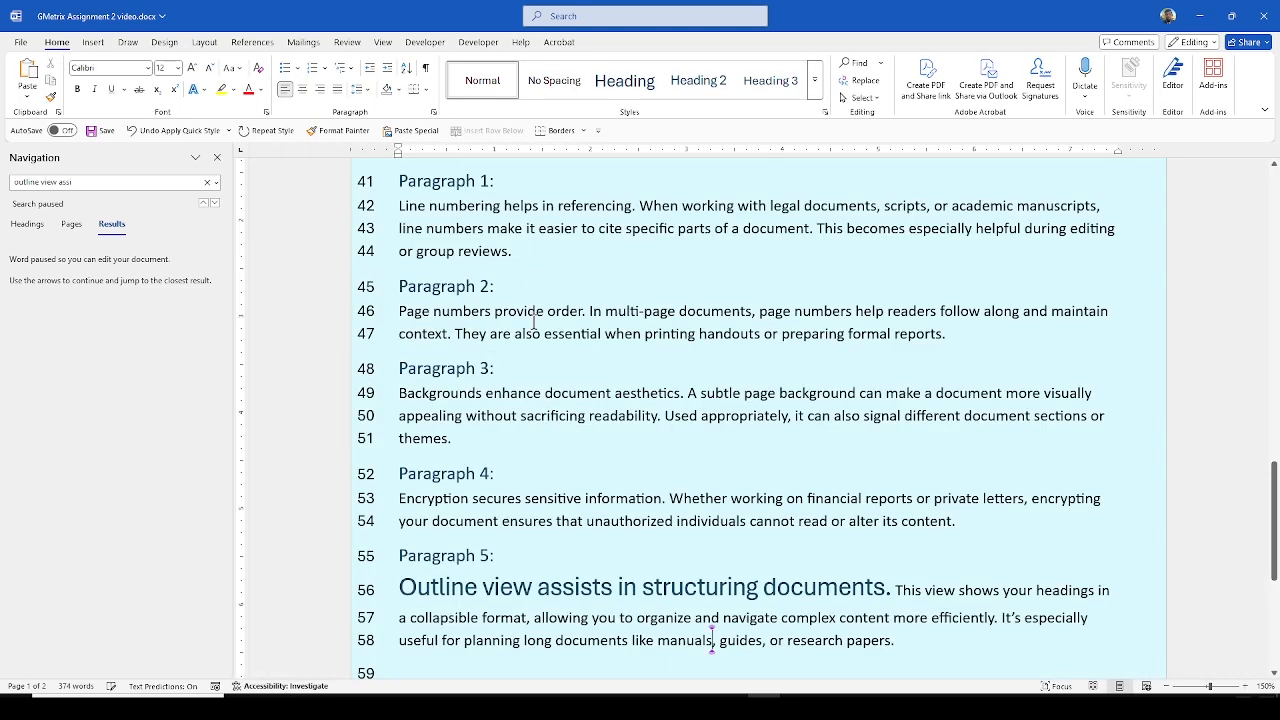
Check Paragraph 5 in the page layout, then briefly reopen Outline View and close it again
scroll(467, 250, "down", 3)
scroll(467, 250, "up", 3)
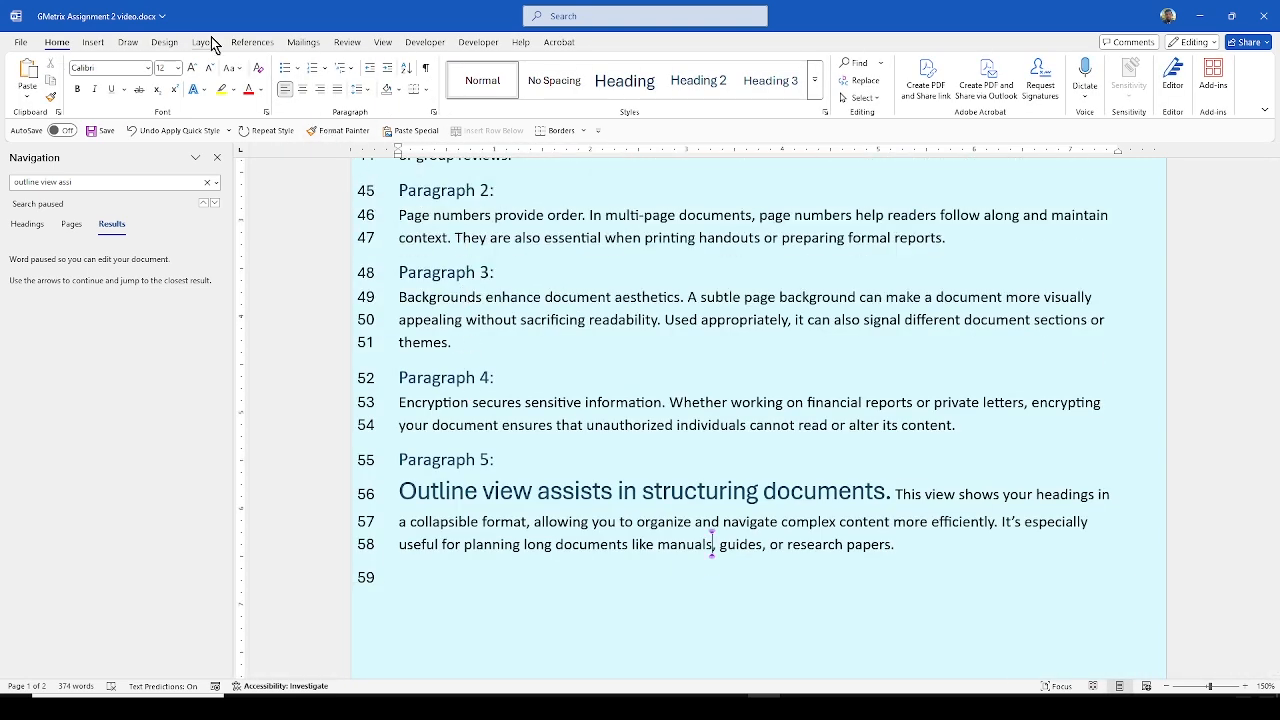
left_click(382, 43)
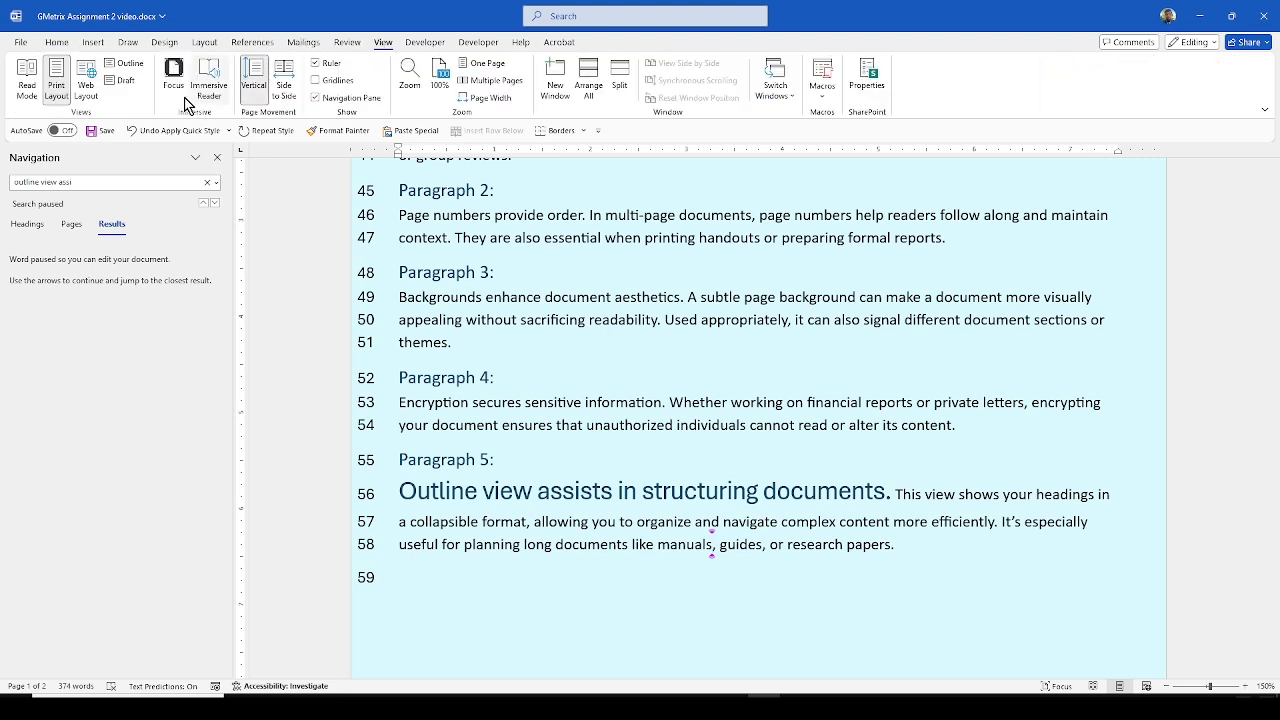
left_click(125, 64)
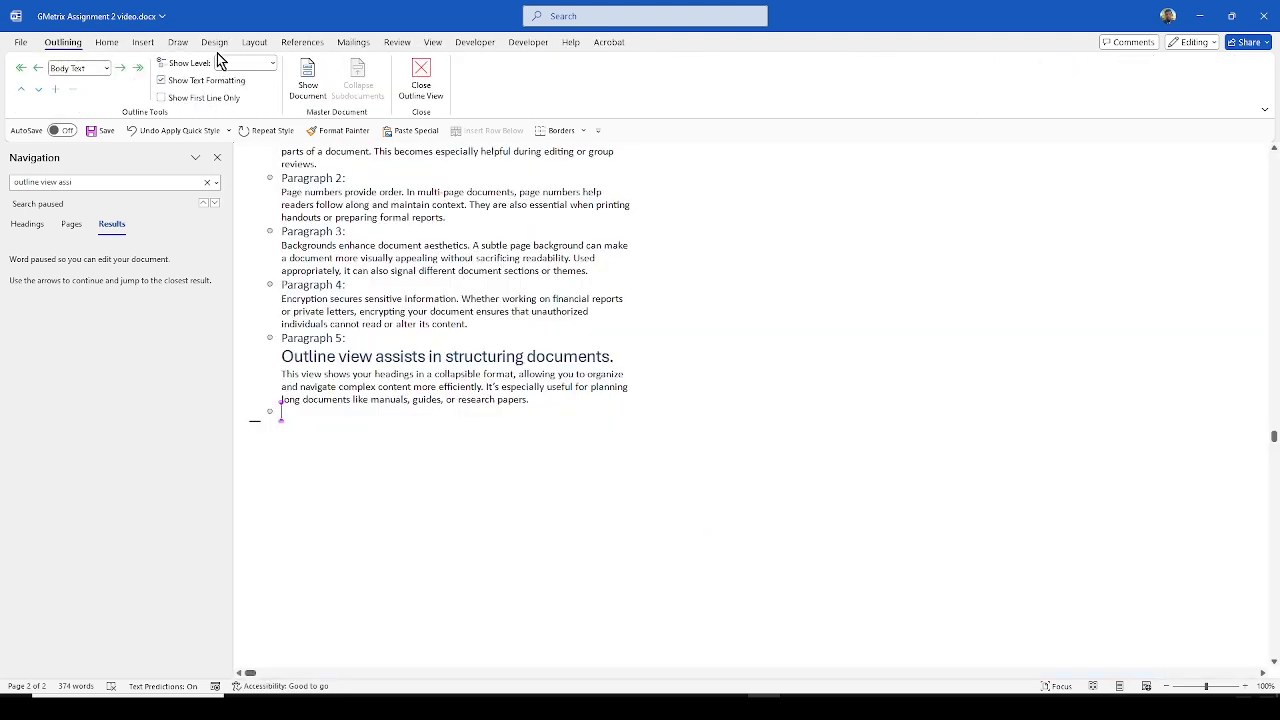
left_click(422, 80)
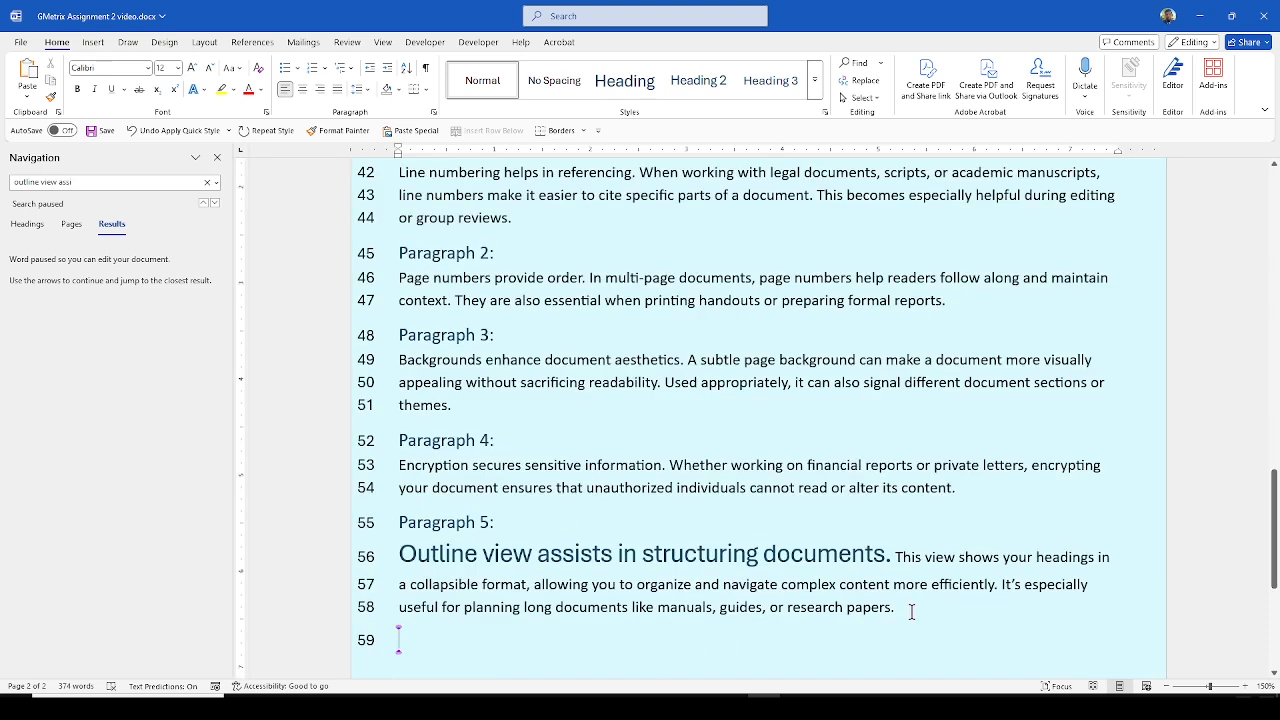
Select the Paragraph 5 text from "collapsible format" to its end, display the document in Outline View and examine the structure
left_click_drag(912, 612, 410, 584)
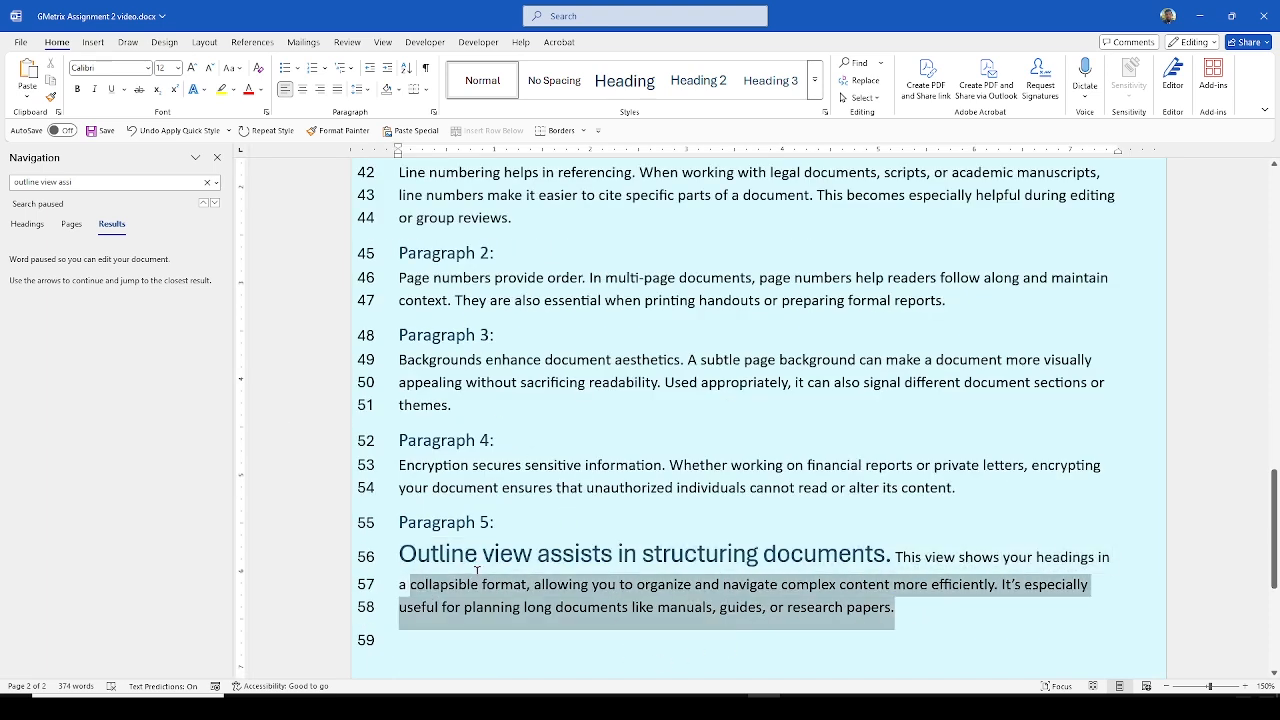
left_click(383, 42)
left_click(125, 64)
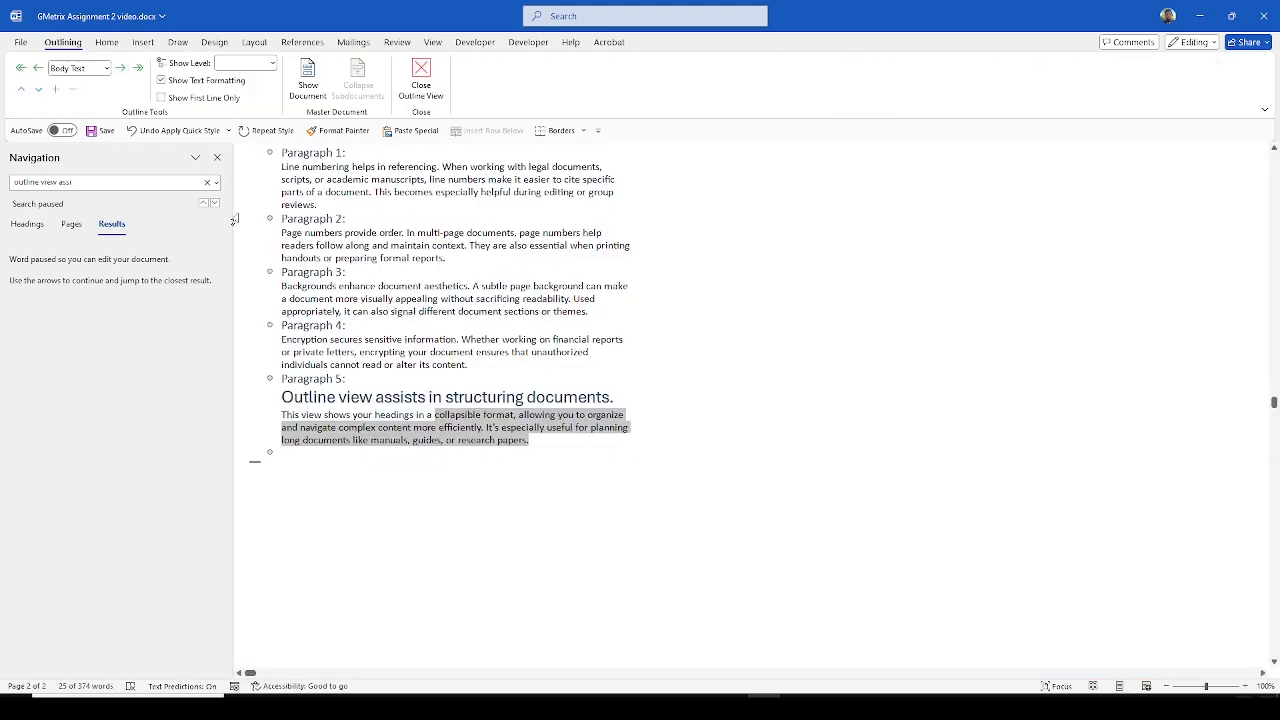
scroll(463, 370, "up", 10)
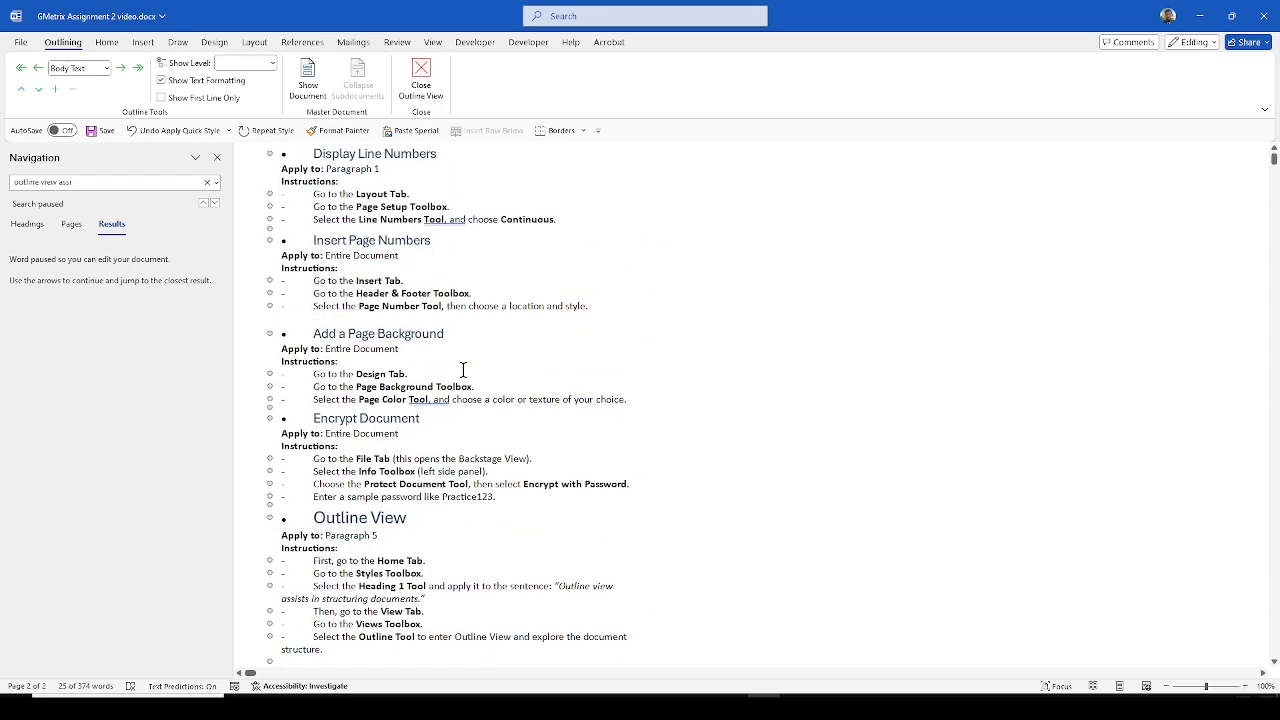
Review the outline from the task instructions through Paragraph 5, then close Outline View and clear the text selection
scroll(463, 370, "down", 10)
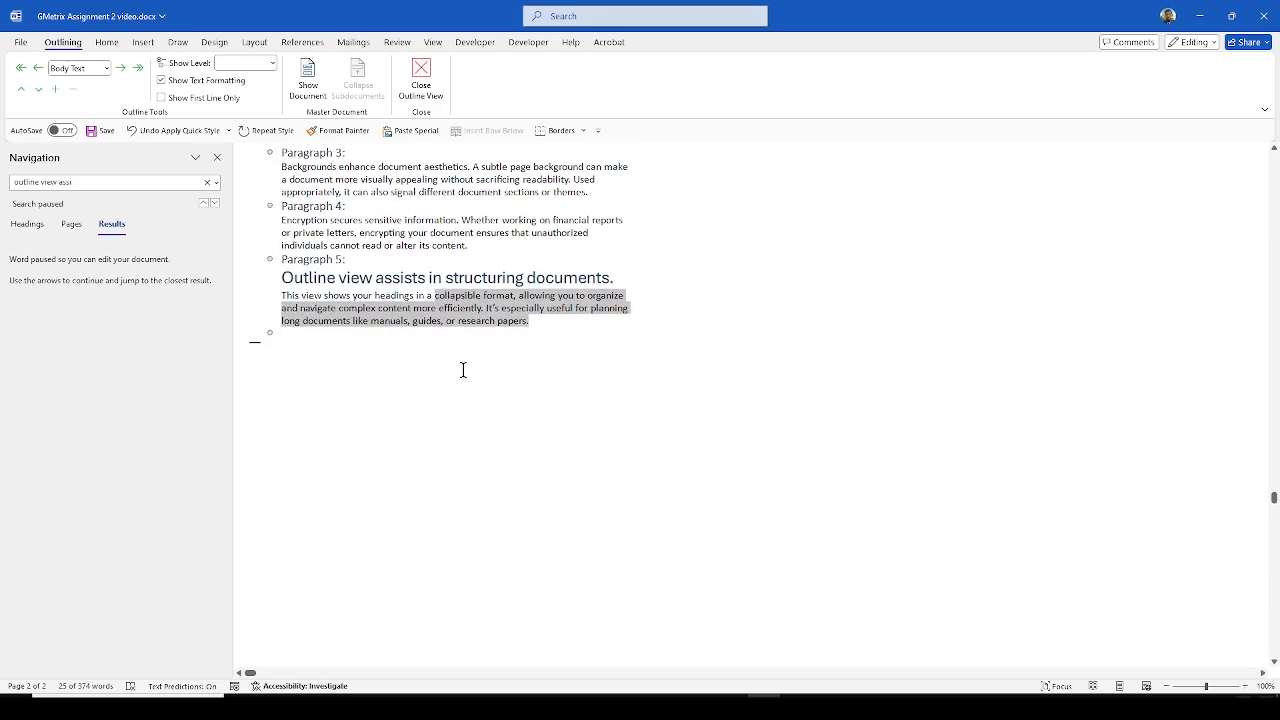
scroll(463, 370, "up", 10)
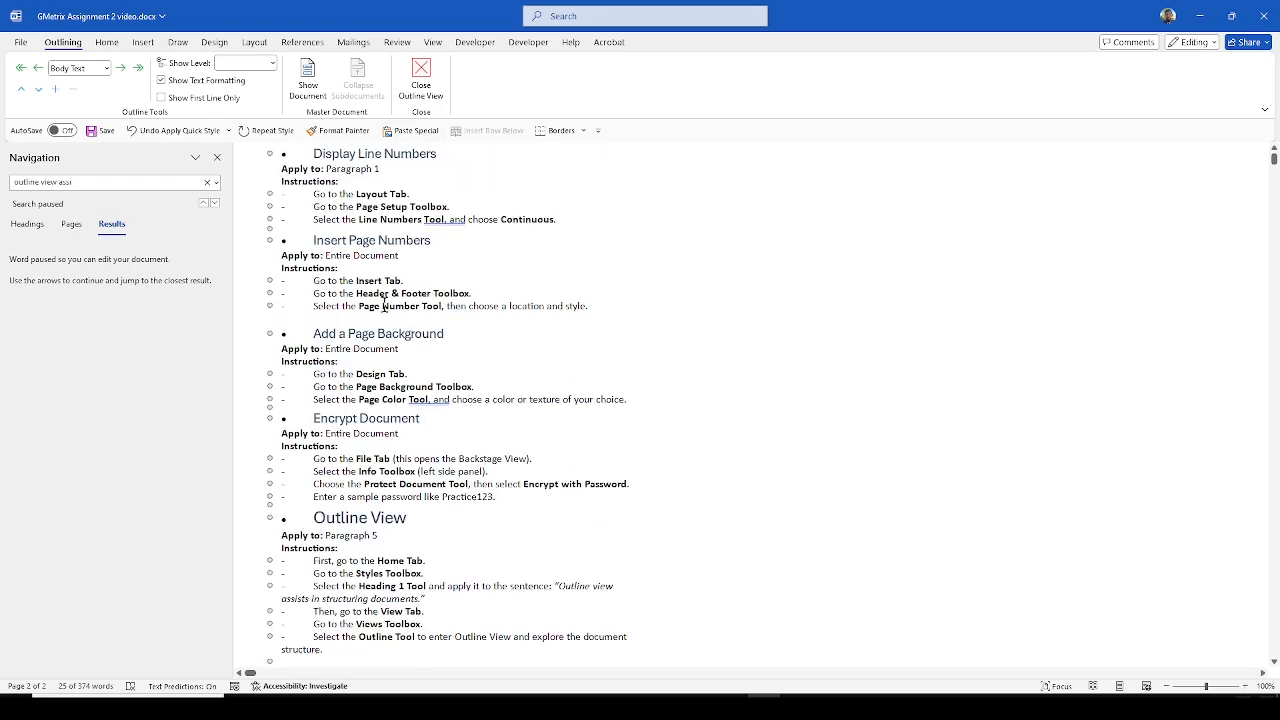
scroll(378, 268, "down", 5)
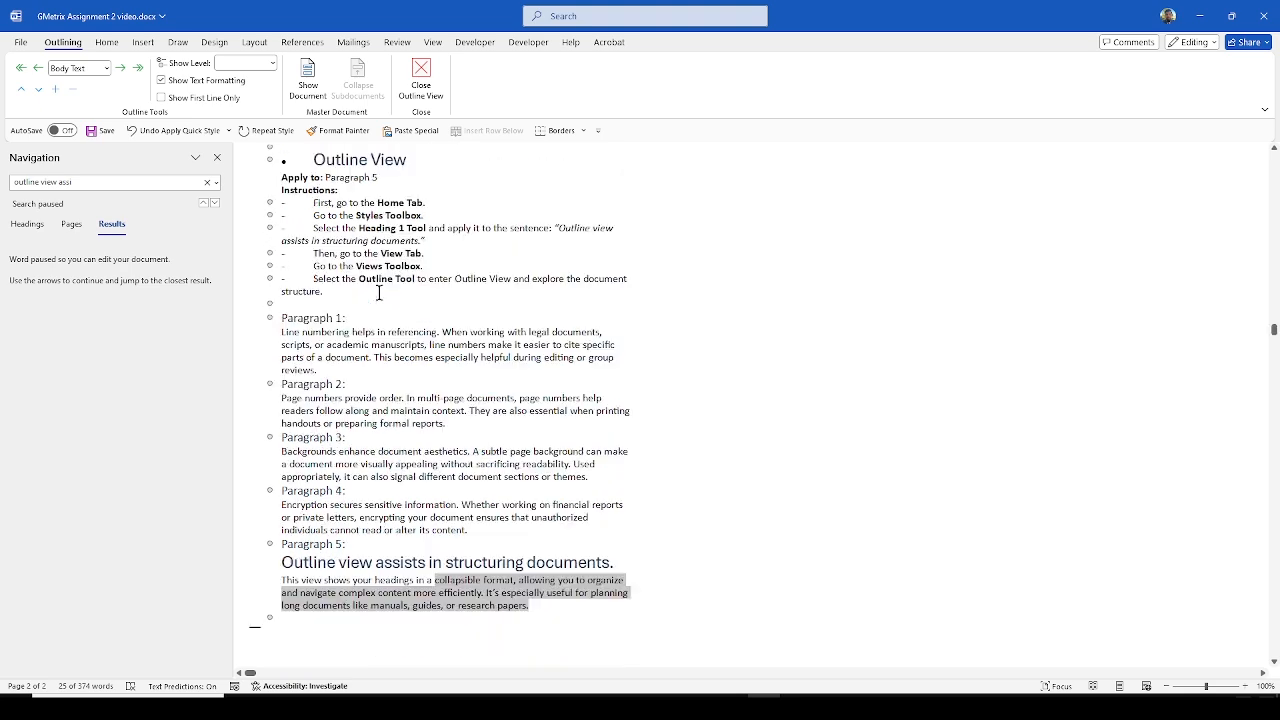
left_click(421, 80)
scroll(571, 397, "down", 5)
left_click(620, 406)
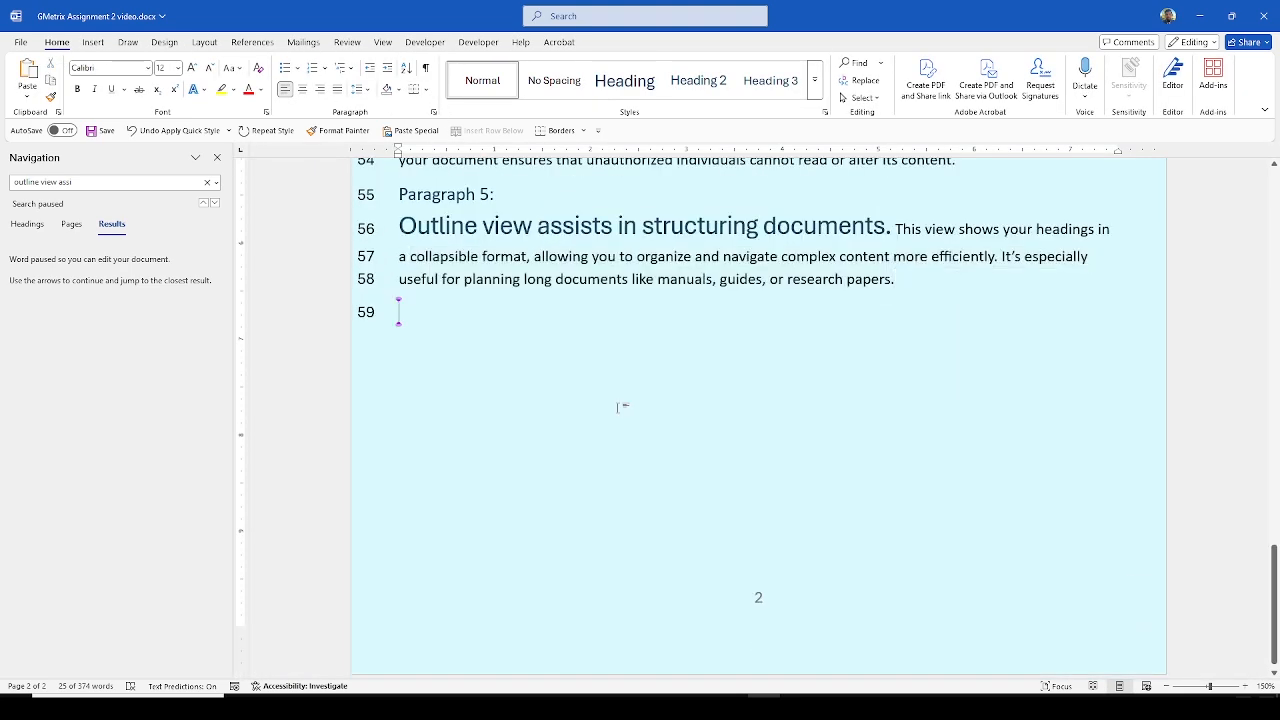
Open the first page's header to check the course title and student name, then return to the document body
scroll(570, 377, "up", 4)
scroll(570, 377, "up", 2)
scroll(813, 237, "up", 15)
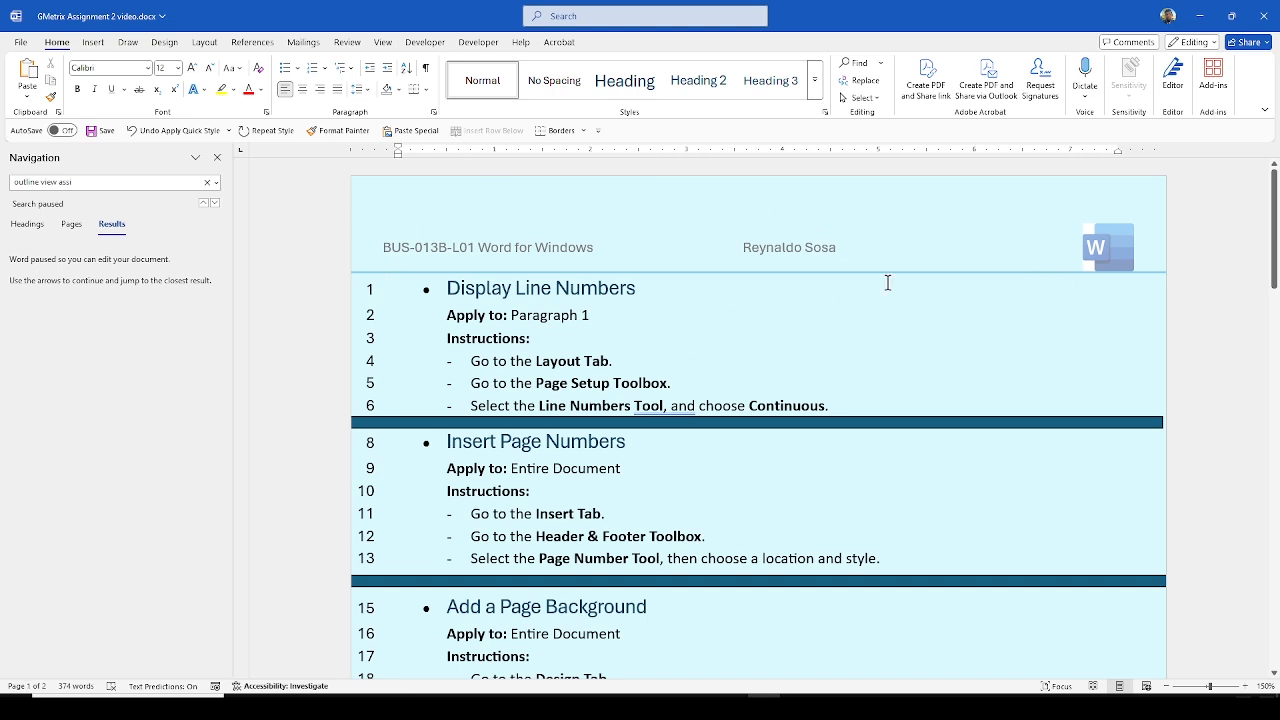
left_click(835, 247)
double_click(835, 247)
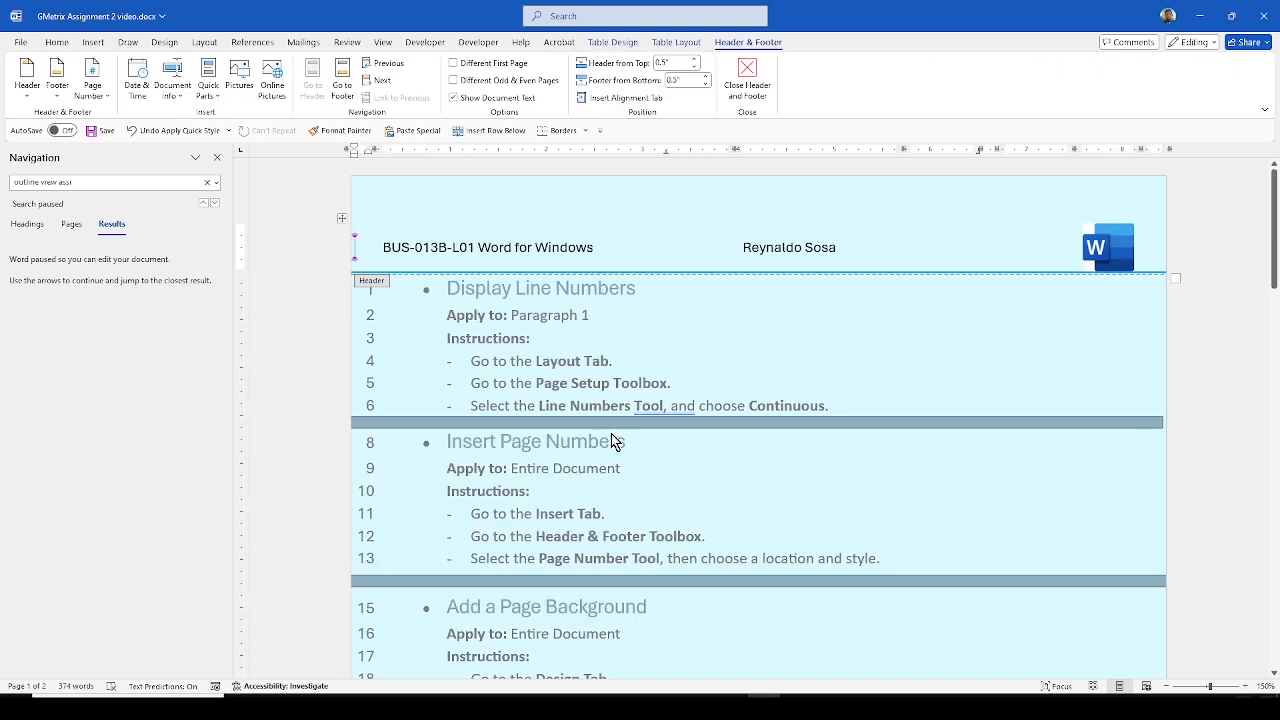
double_click(489, 340)
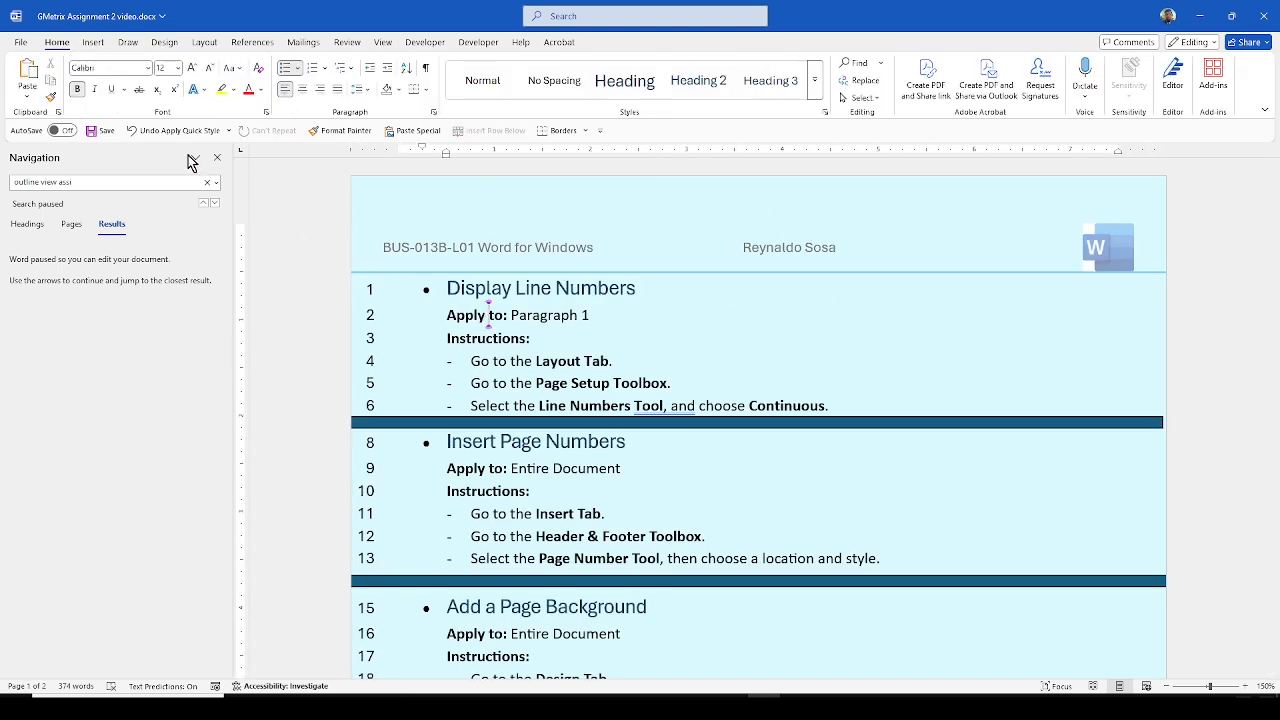